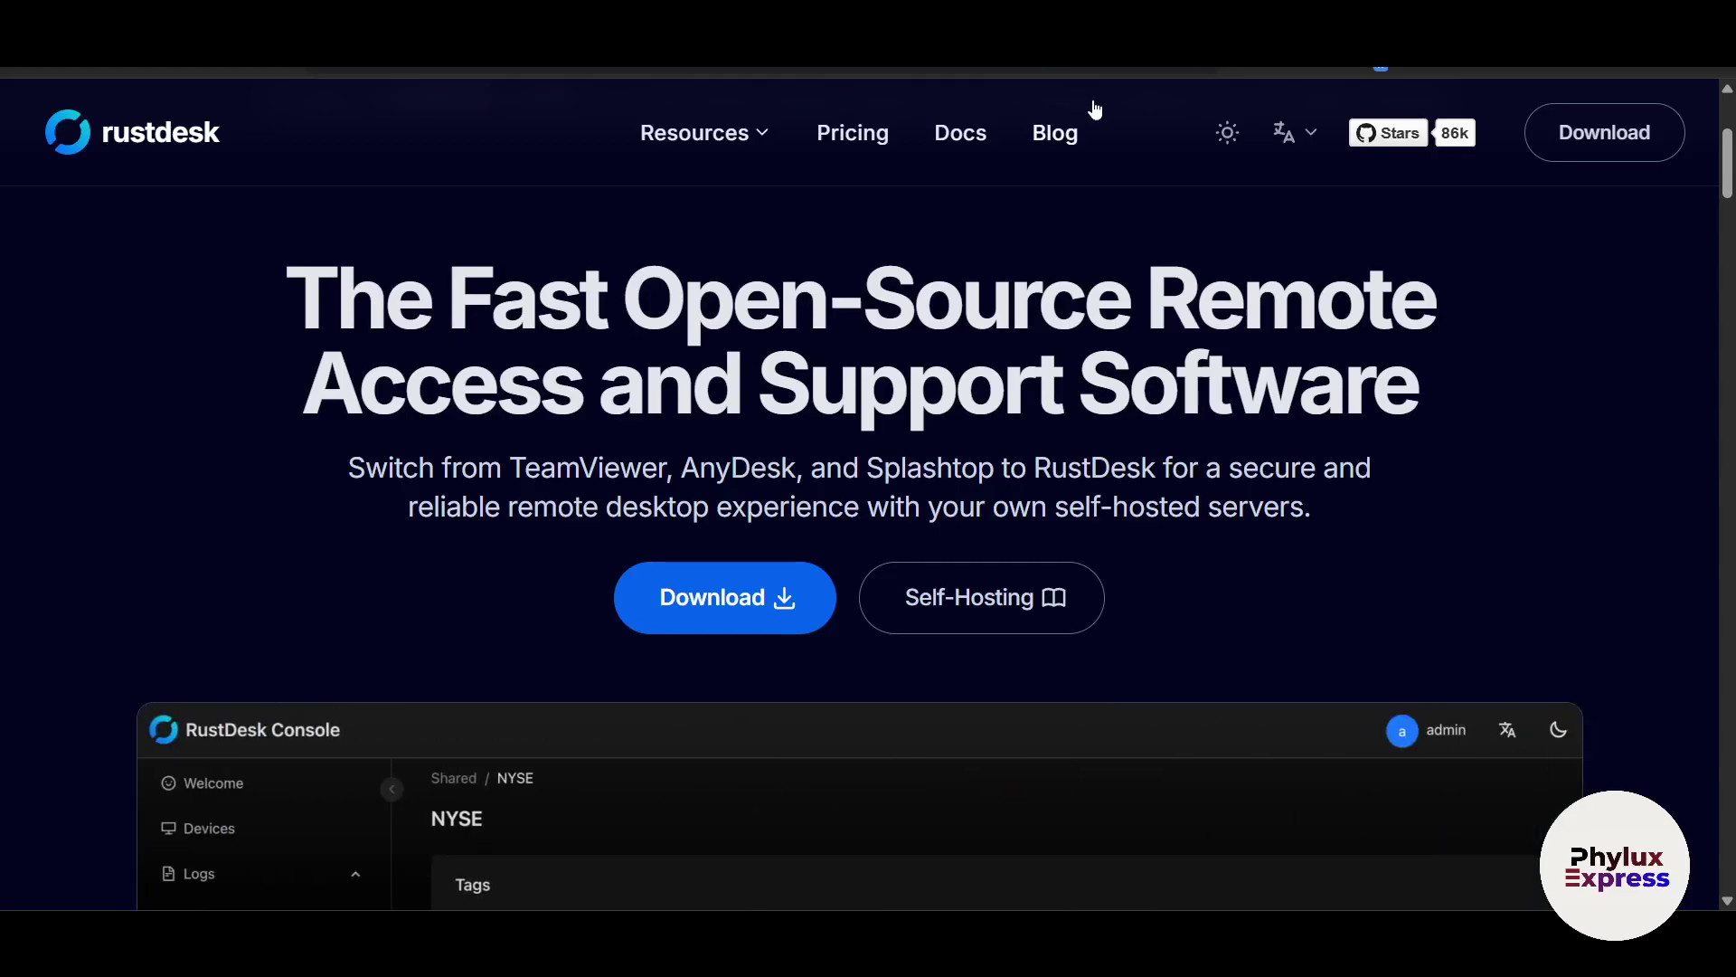
Step: Scroll up and down through the RustDesk homepage to browse its content
{"action": "scroll", "coordinate": [1280, 210], "scroll_direction": "down", "scroll_amount": 1}
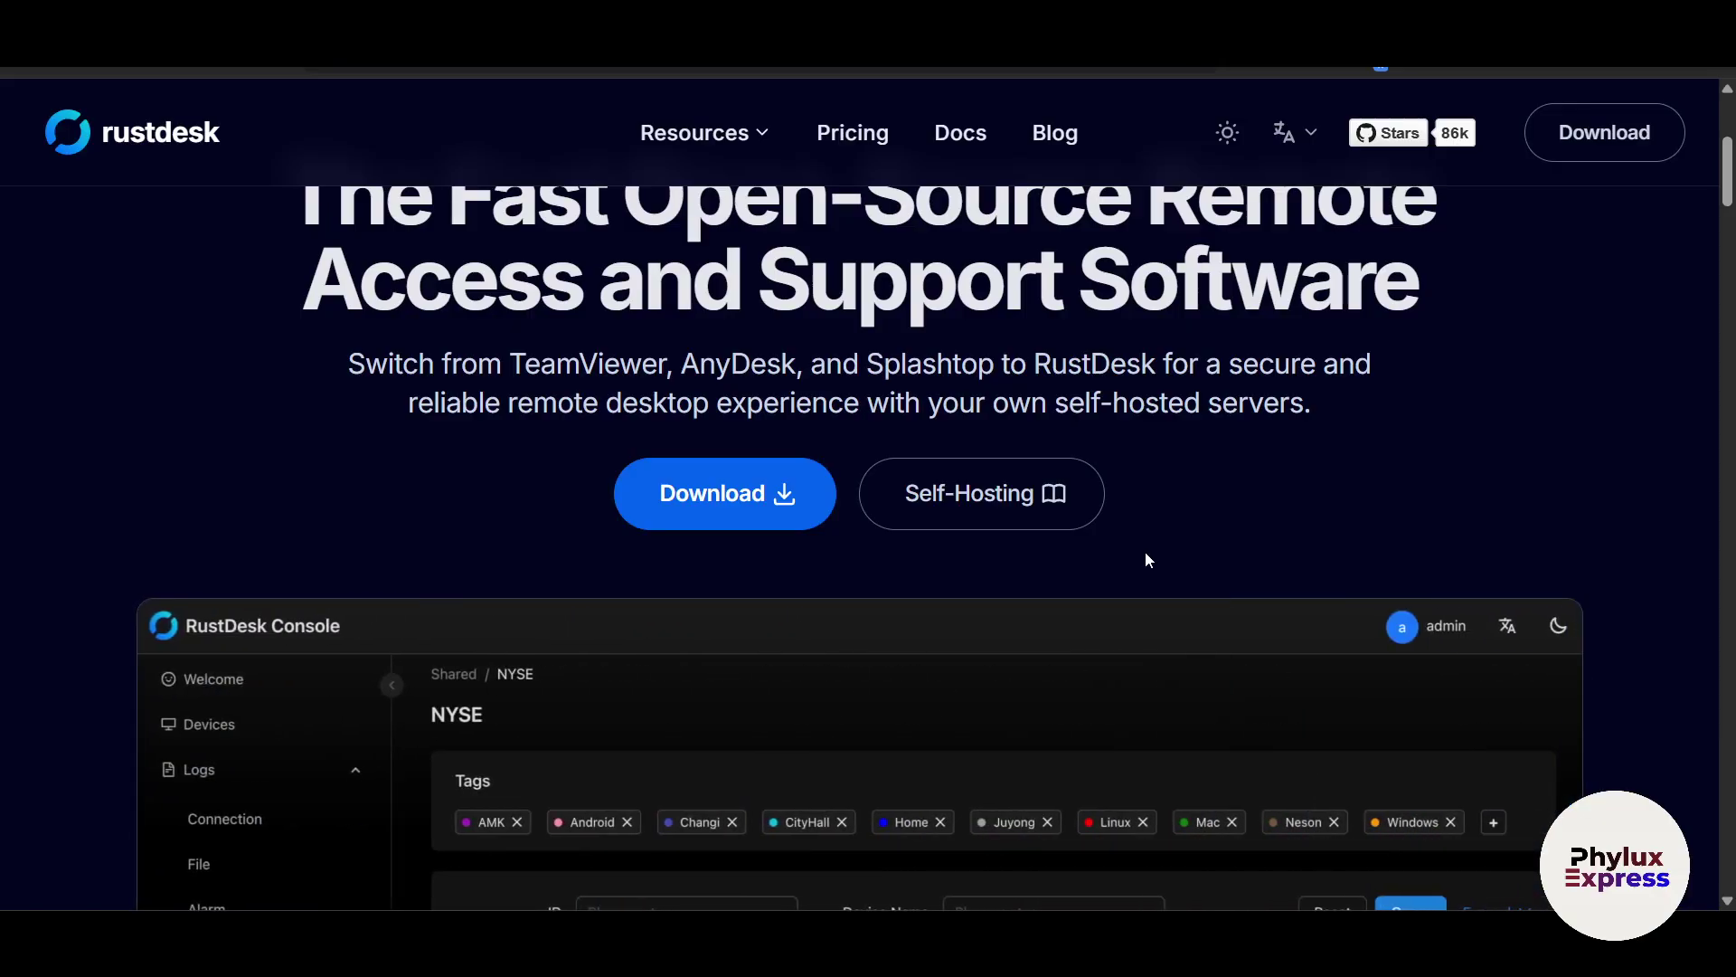
{"action": "scroll", "coordinate": [1145, 558], "scroll_direction": "up", "scroll_amount": 5}
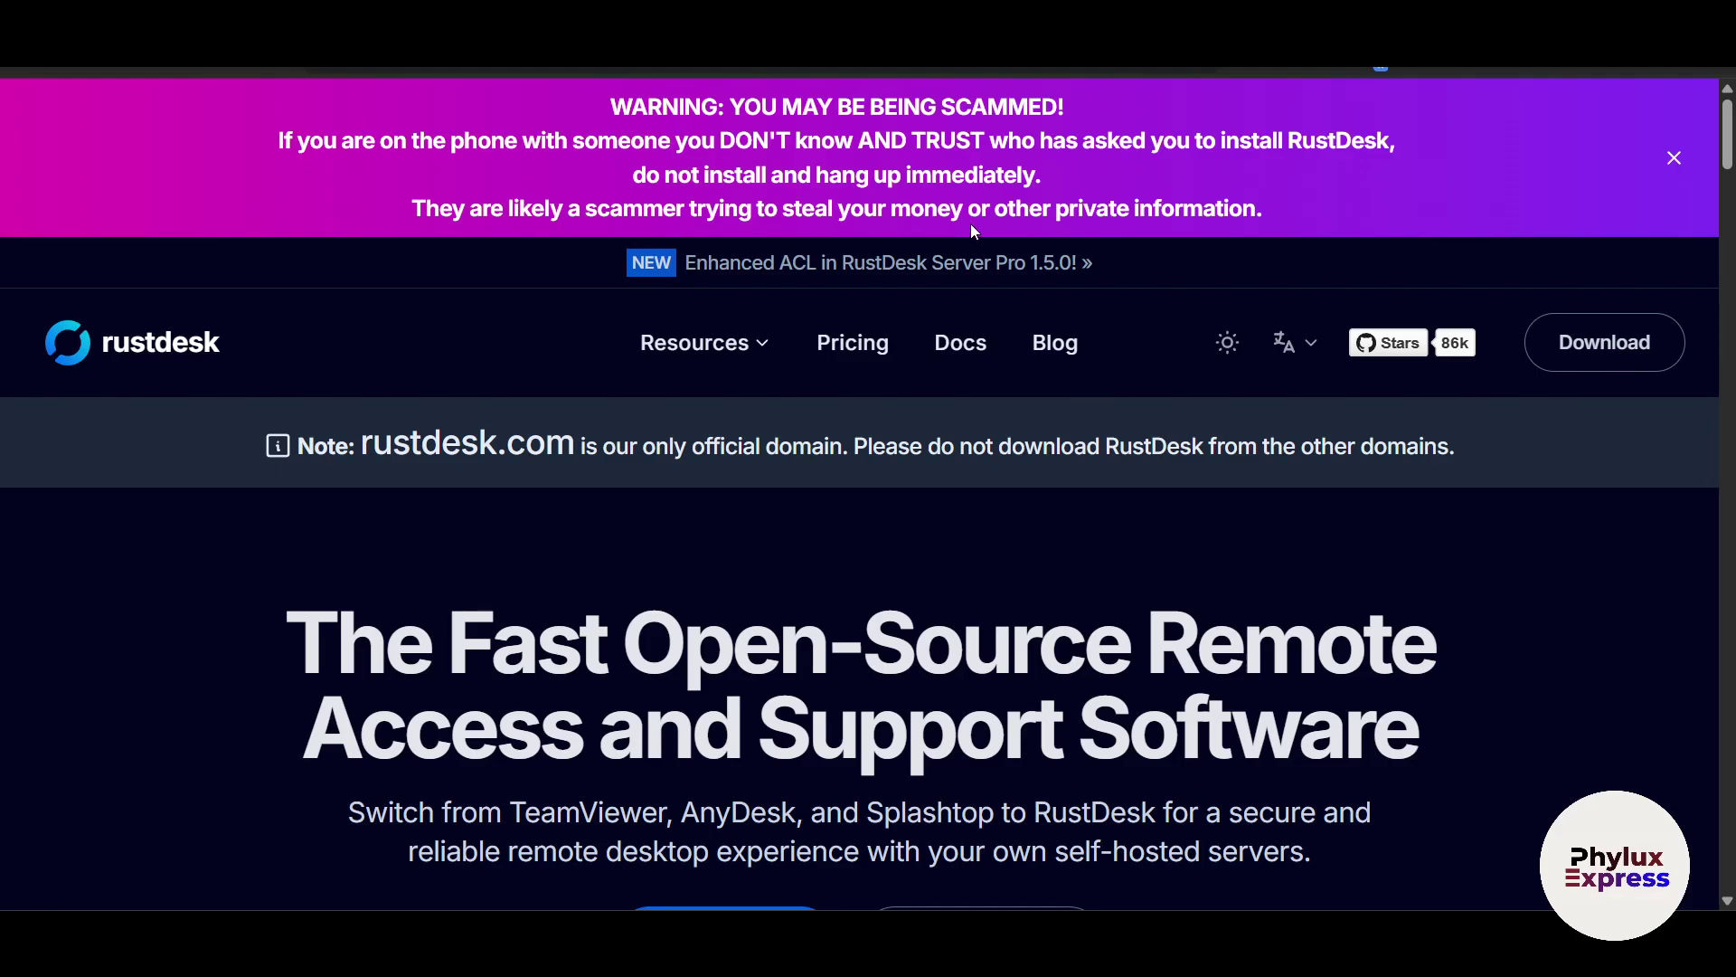
{"action": "scroll", "coordinate": [1292, 553], "scroll_direction": "down", "scroll_amount": 2}
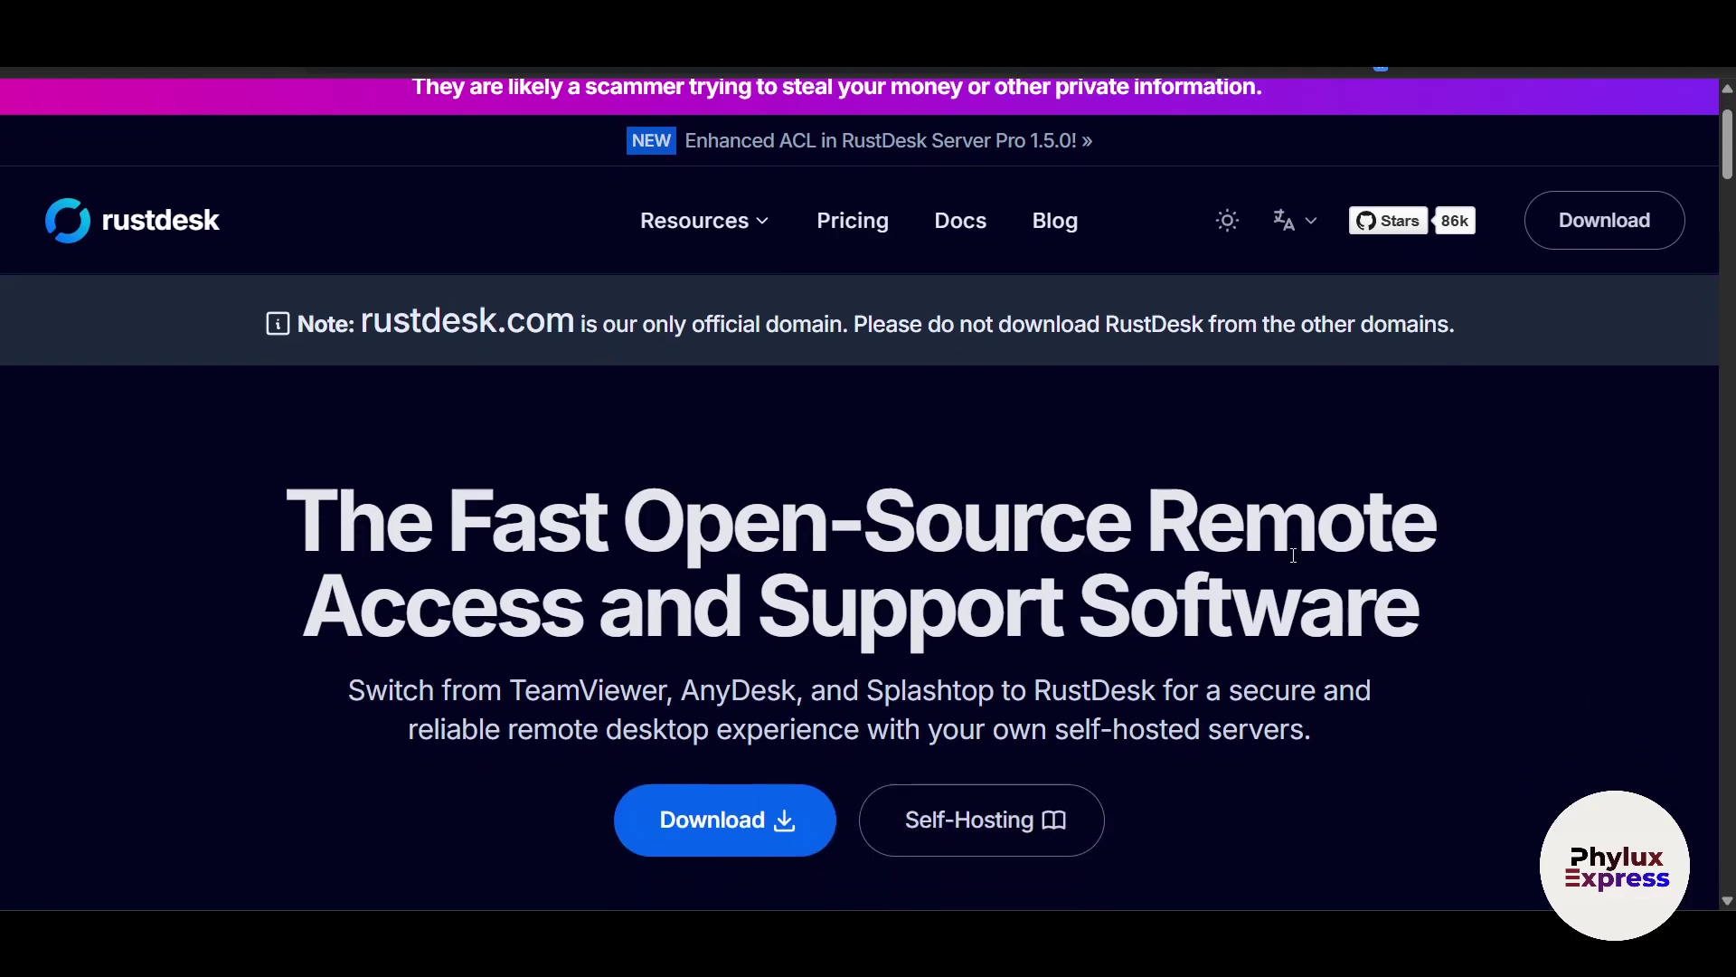
{"action": "scroll", "coordinate": [1294, 554], "scroll_direction": "down", "scroll_amount": 1}
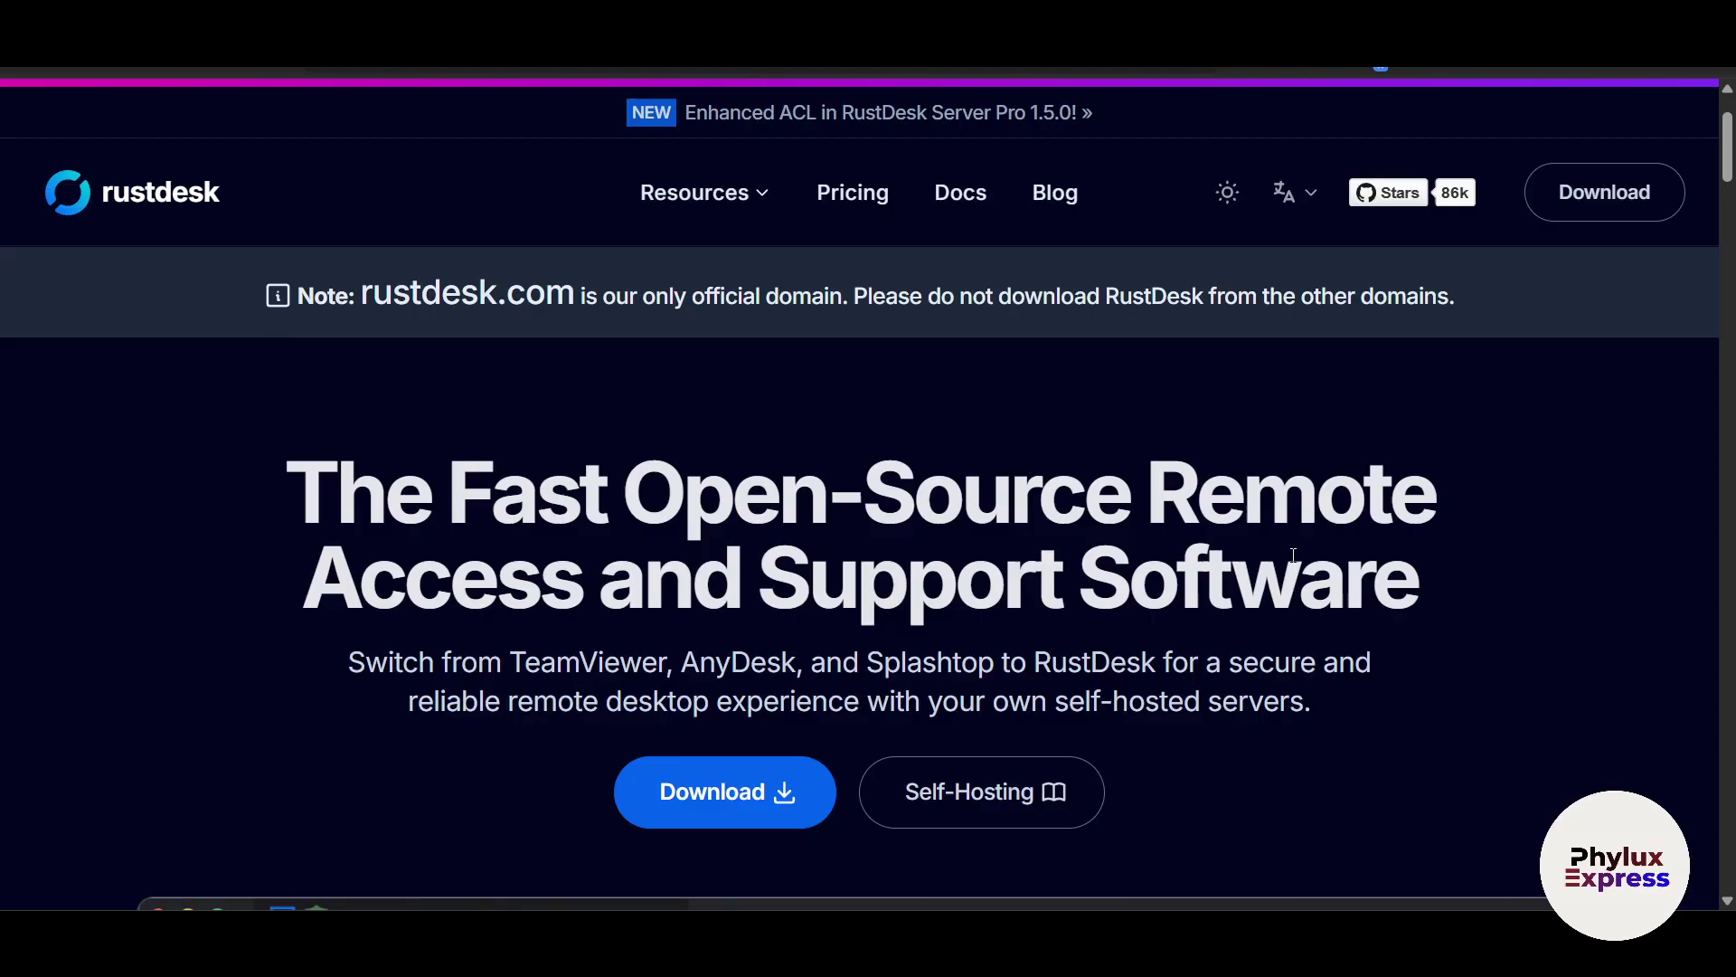
{"action": "scroll", "coordinate": [1294, 555], "scroll_direction": "down", "scroll_amount": 6}
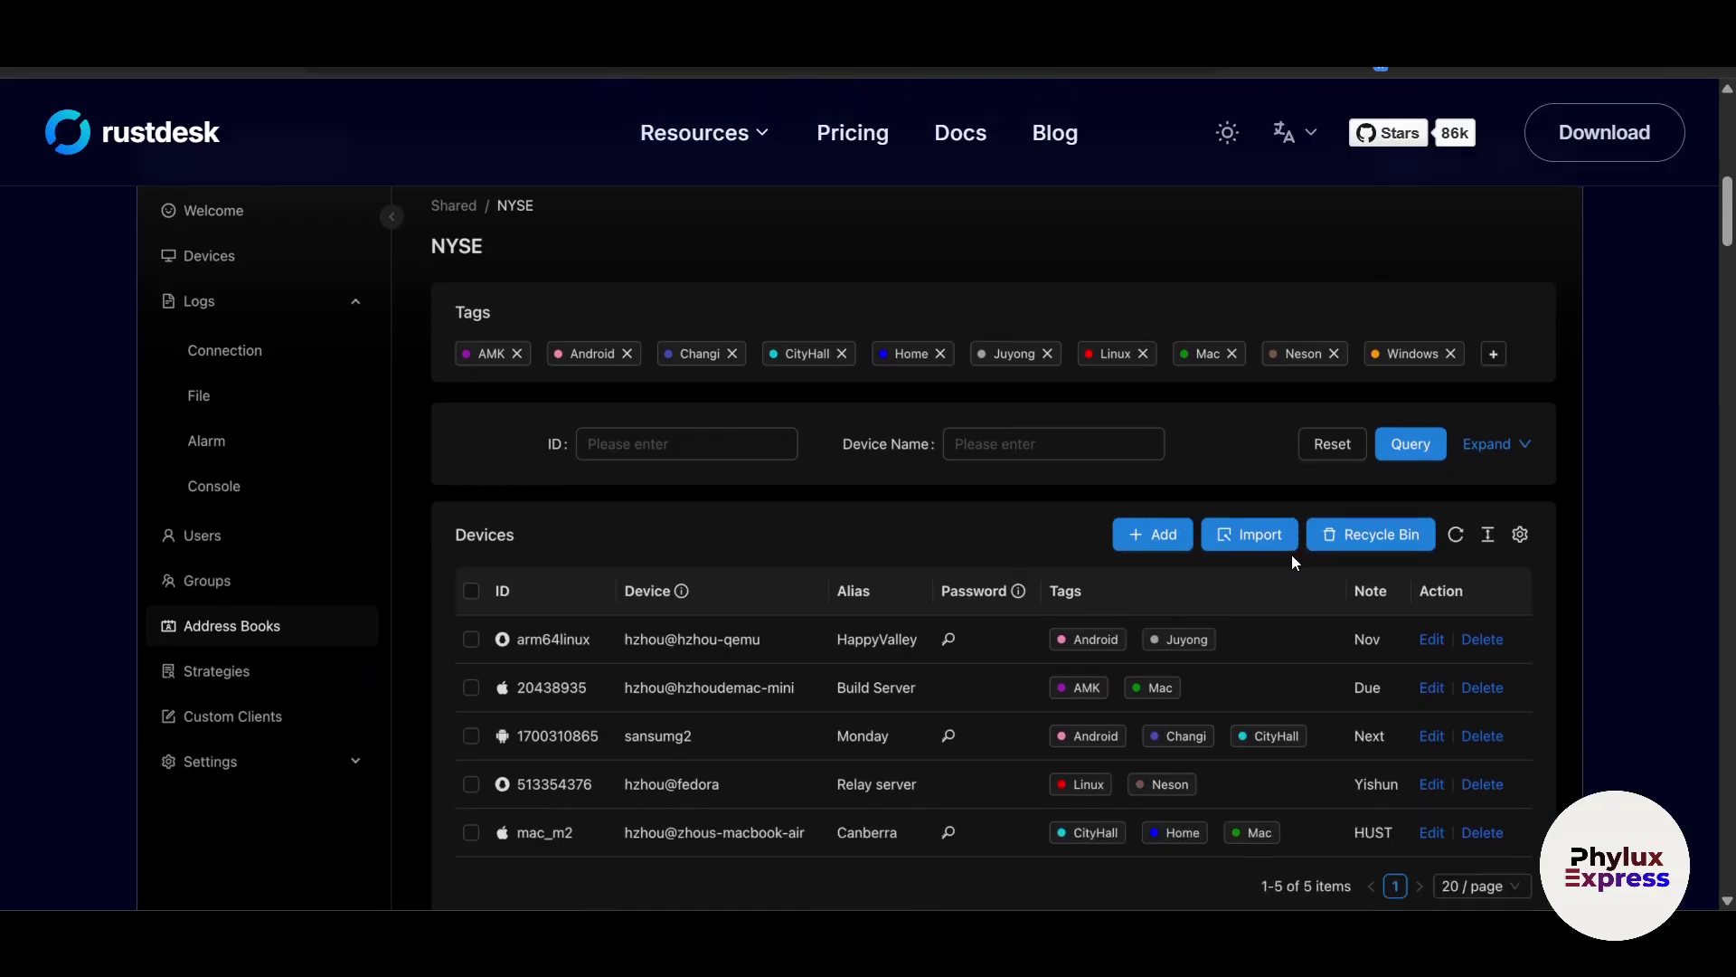
{"action": "scroll", "coordinate": [1292, 556], "scroll_direction": "down", "scroll_amount": 1}
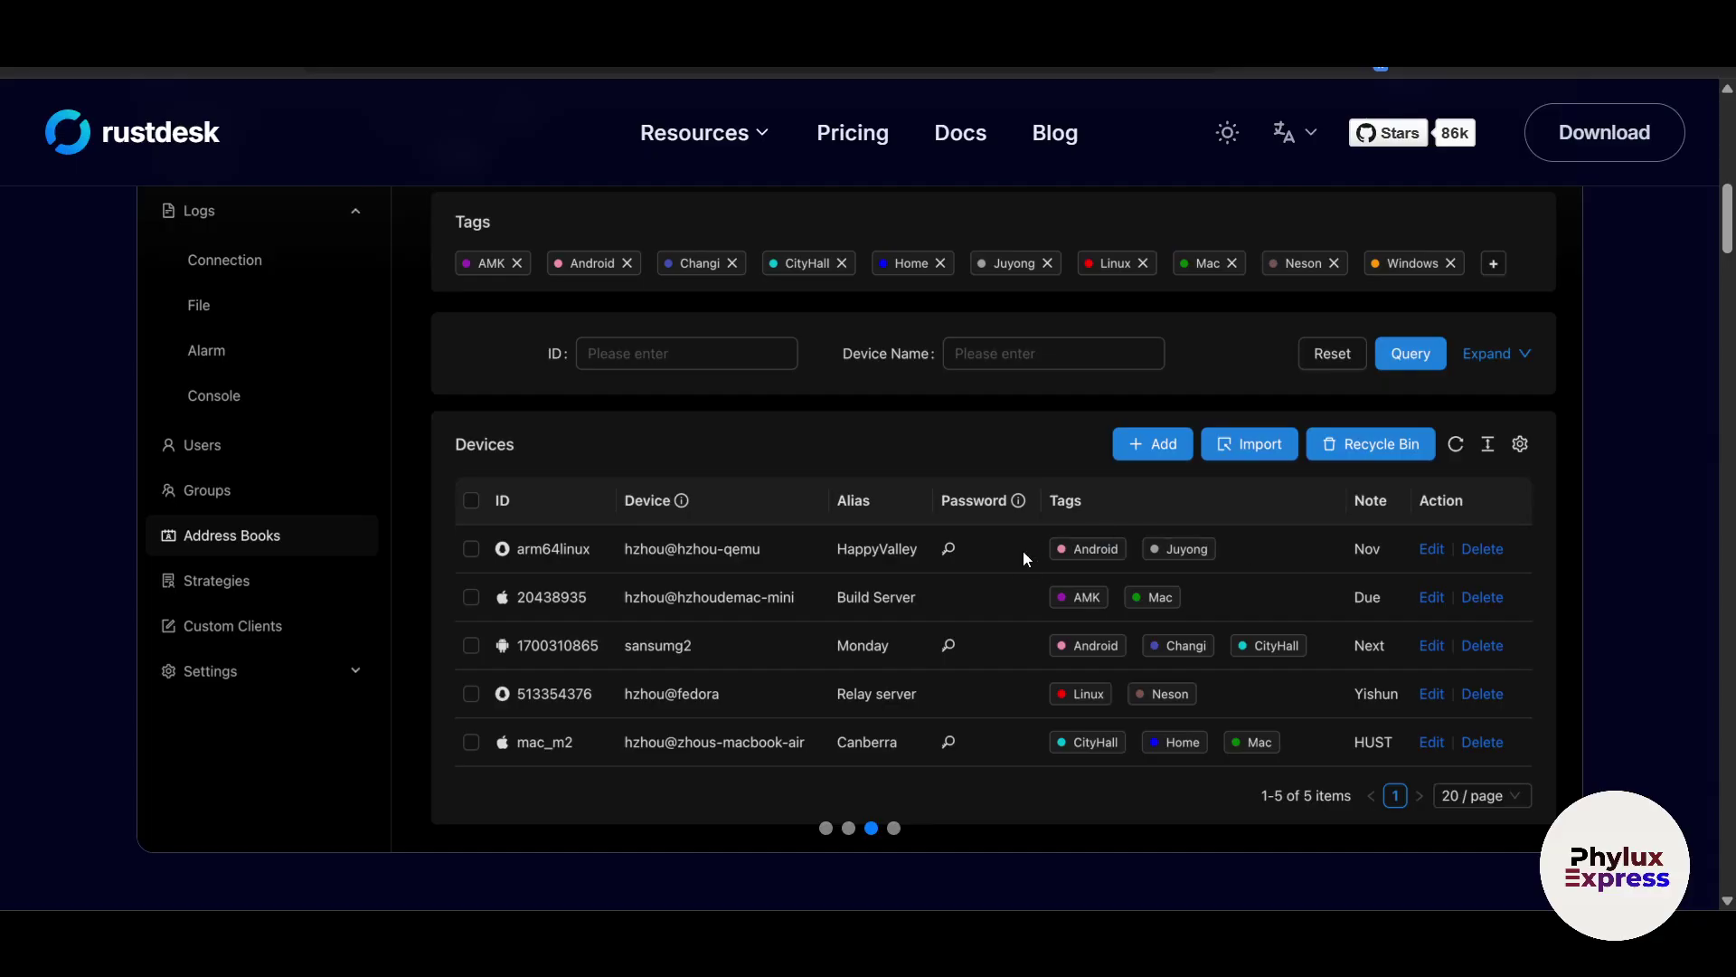
{"action": "scroll", "coordinate": [1023, 550], "scroll_direction": "up", "scroll_amount": 10}
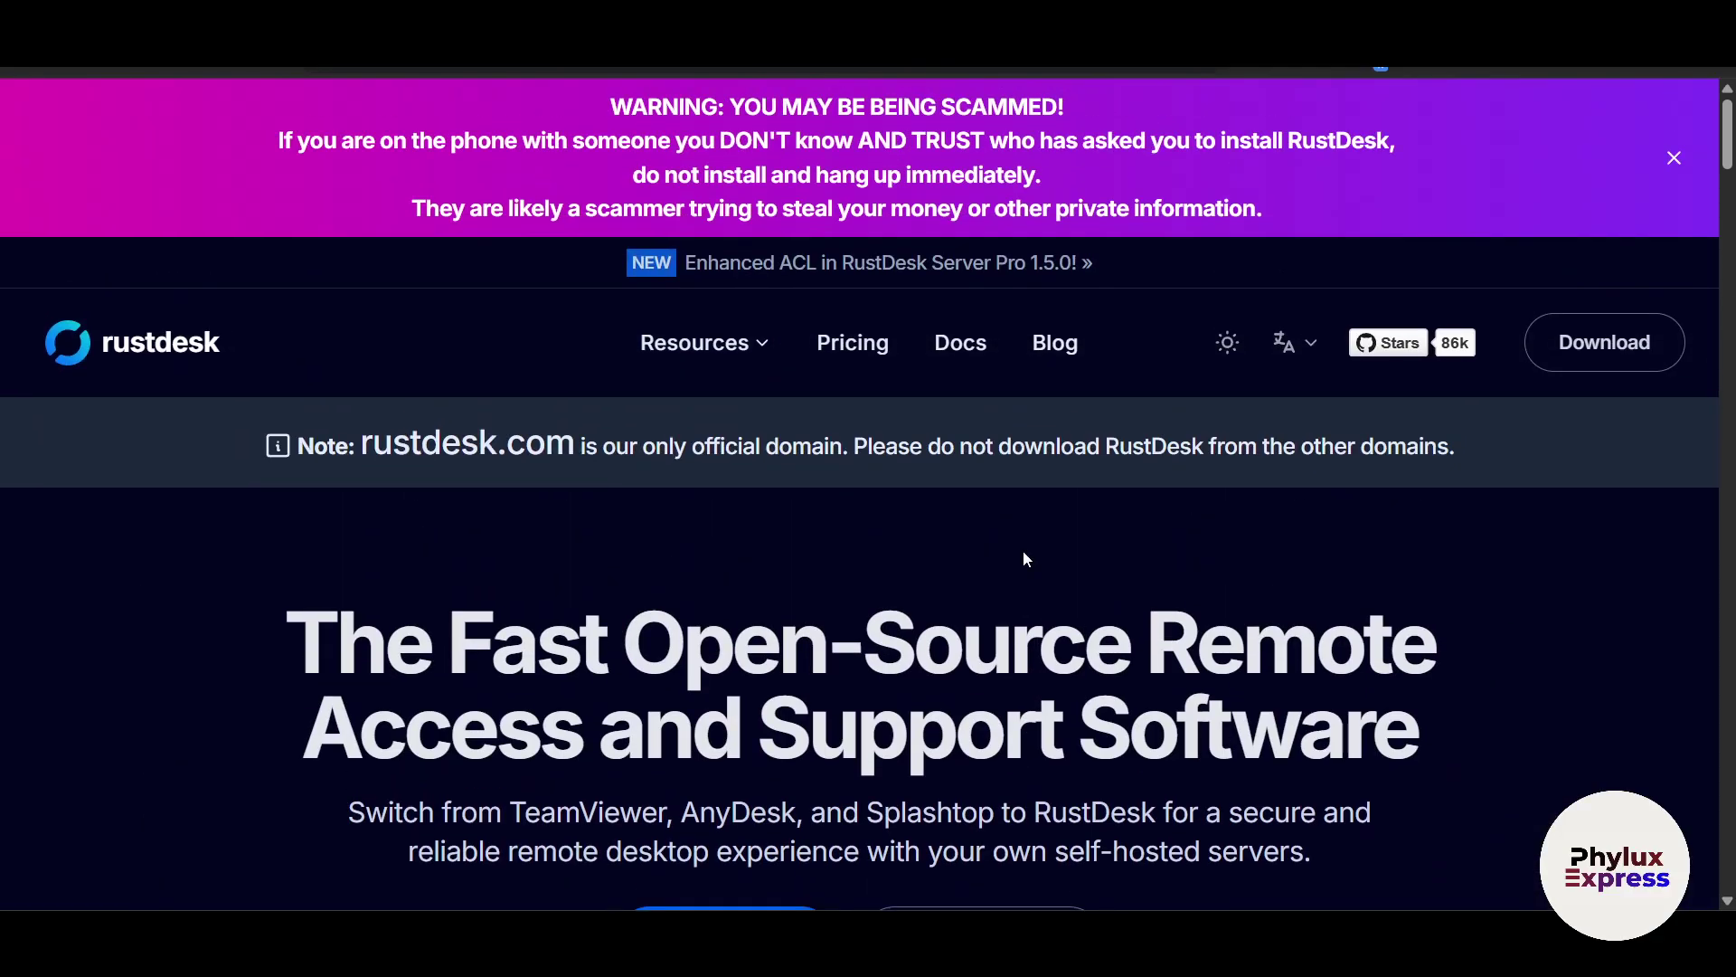
{"action": "scroll", "coordinate": [1023, 550], "scroll_direction": "down", "scroll_amount": 1}
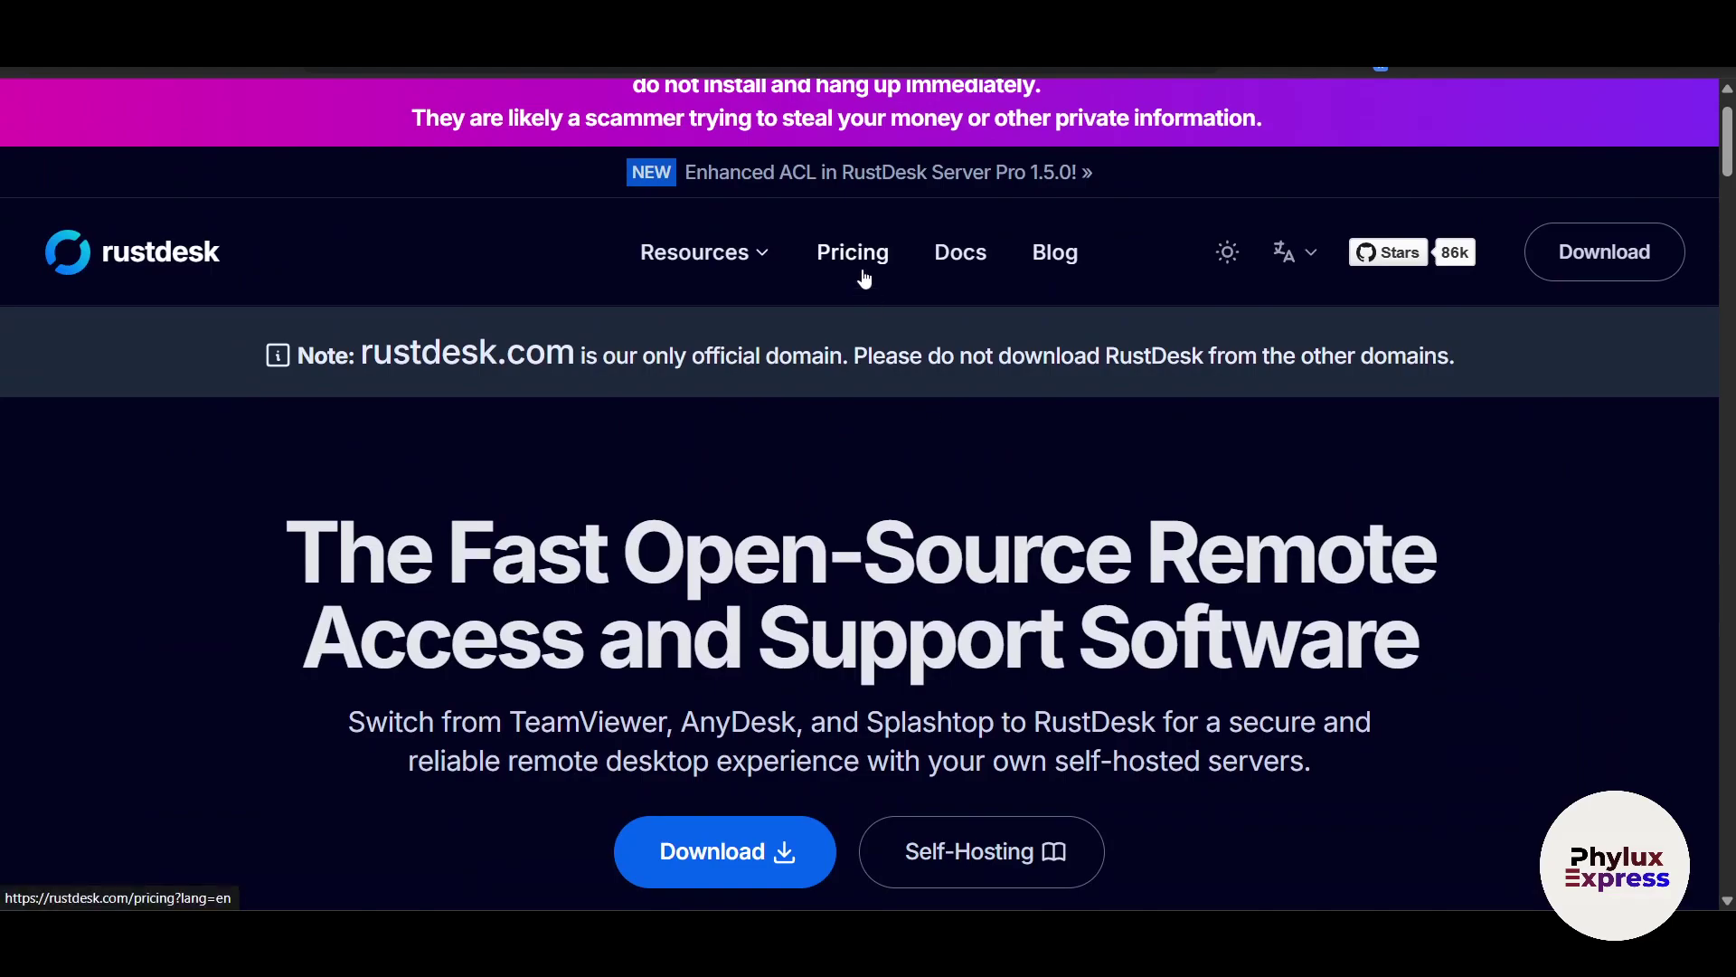
Step: Go to the Pricing page and scroll down to the plans
{"action": "left_click", "coordinate": [865, 278]}
{"action": "scroll", "coordinate": [946, 497], "scroll_direction": "down", "scroll_amount": 5}
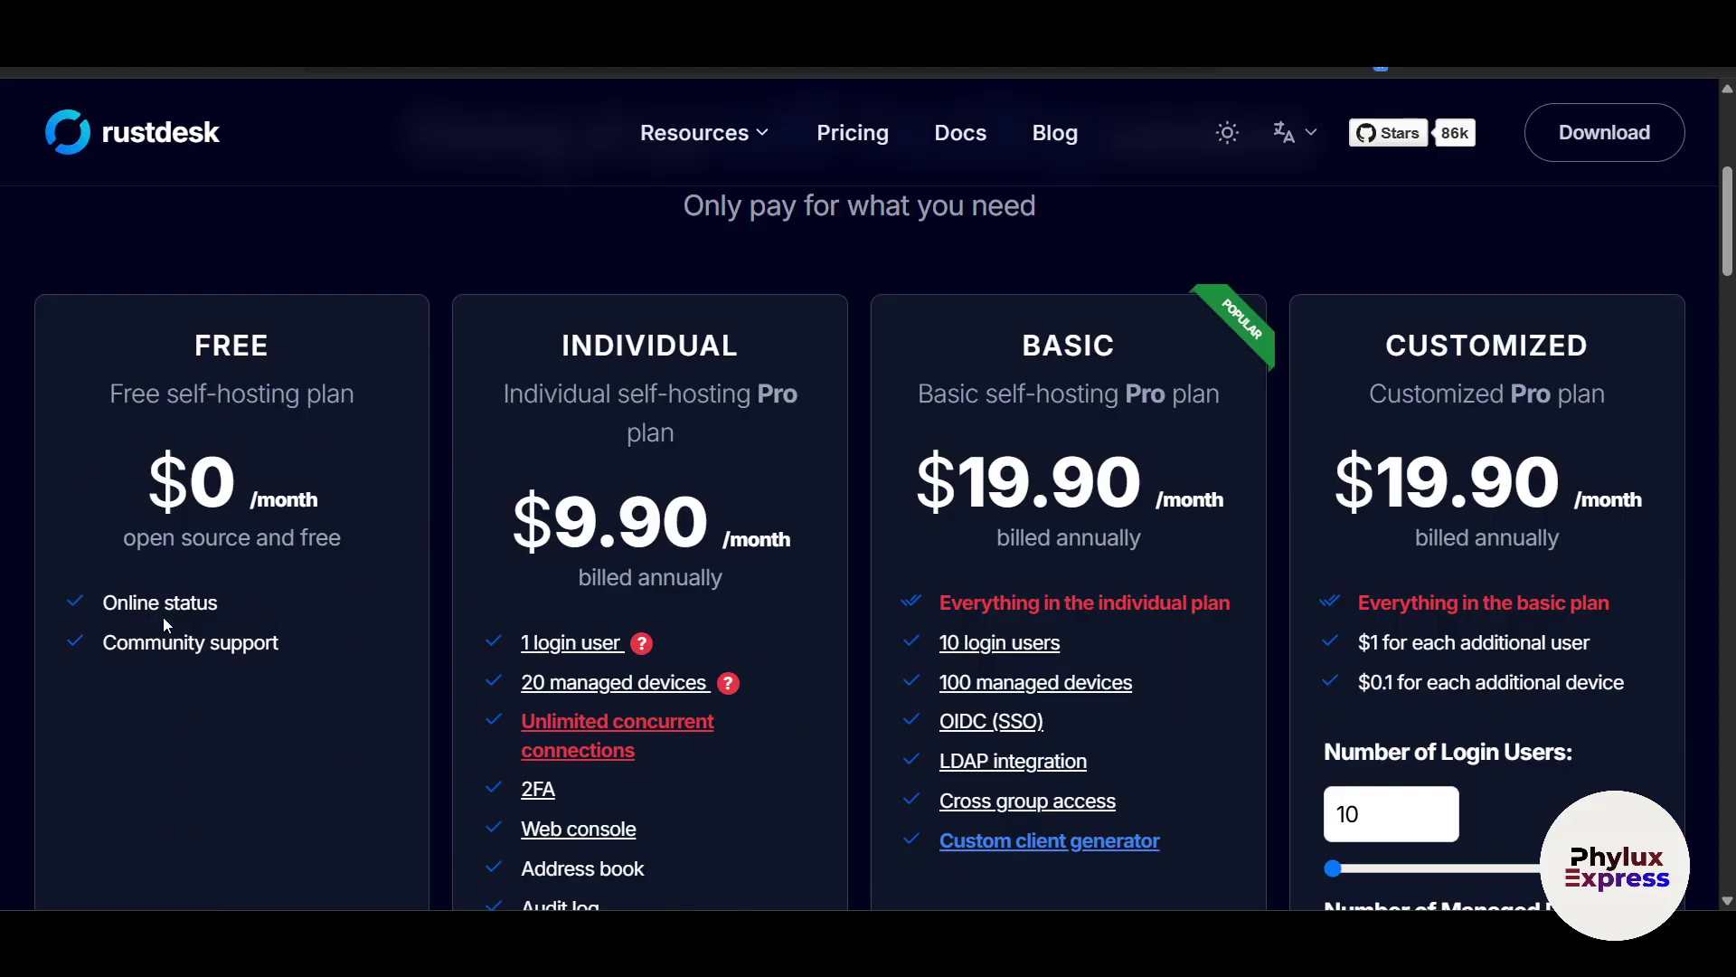
{"action": "scroll", "coordinate": [294, 621], "scroll_direction": "down", "scroll_amount": 1}
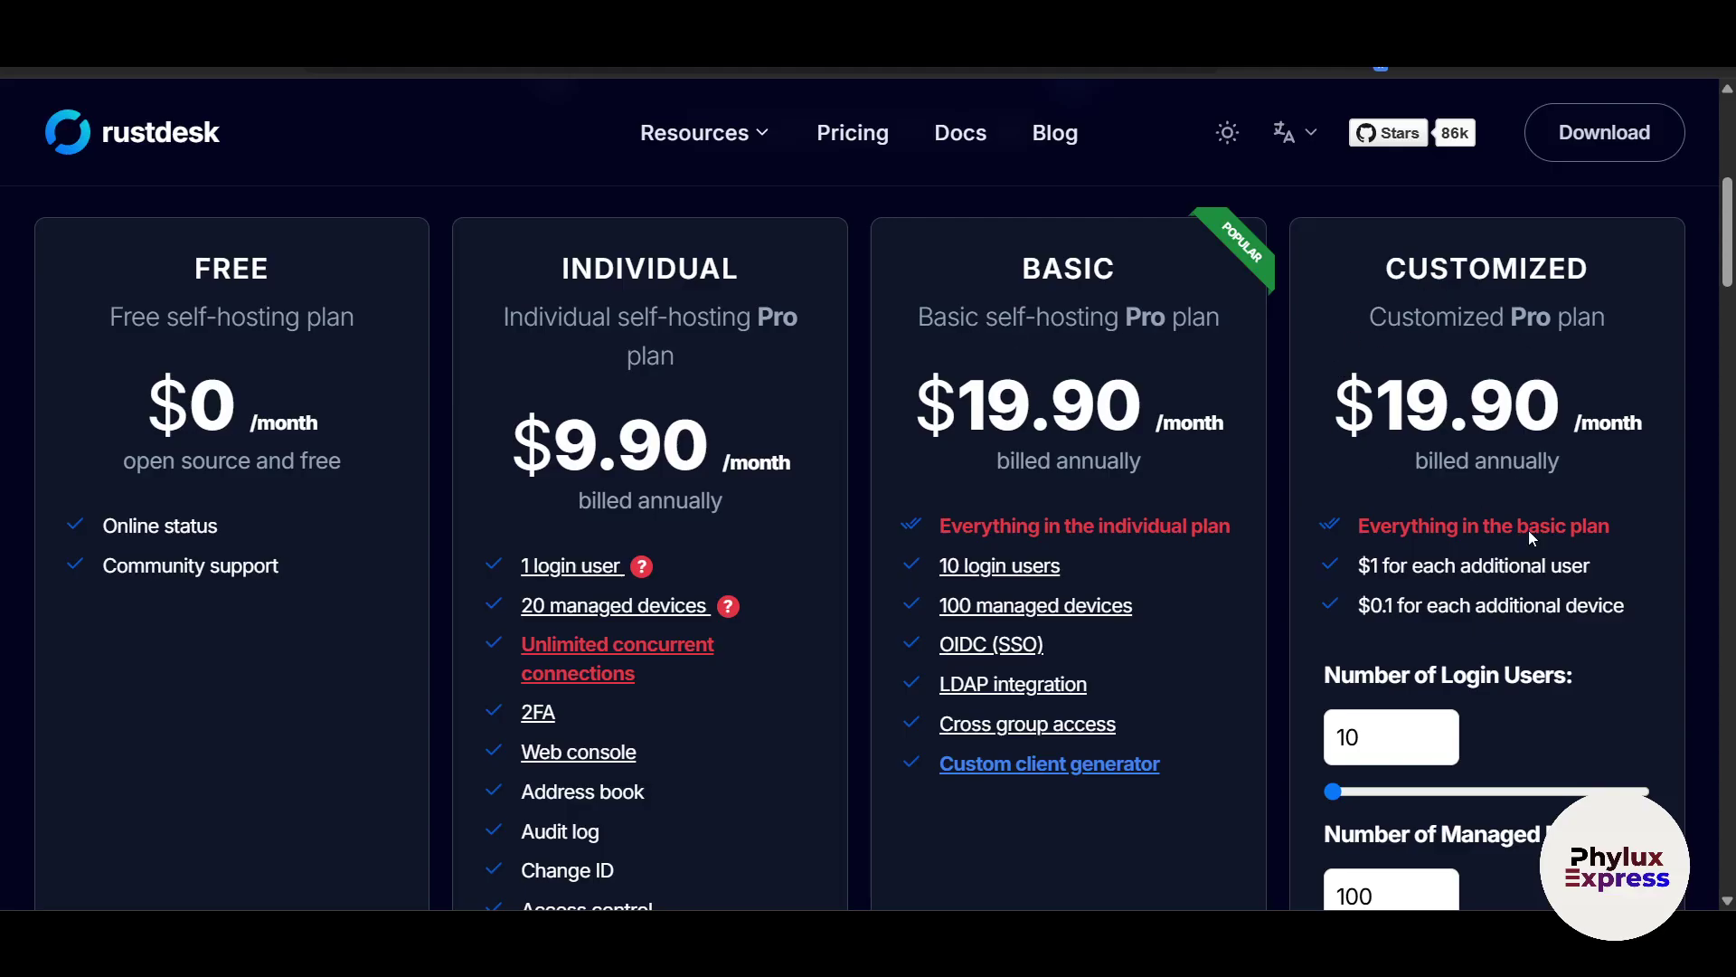
{"action": "scroll", "coordinate": [1559, 668], "scroll_direction": "down", "scroll_amount": 1}
Step: Raise the Customized plan to 500 login users and 5000 managed devices ($999.9/month)
{"action": "left_click_drag", "start_coordinate": [1334, 683], "coordinate": [1674, 661]}
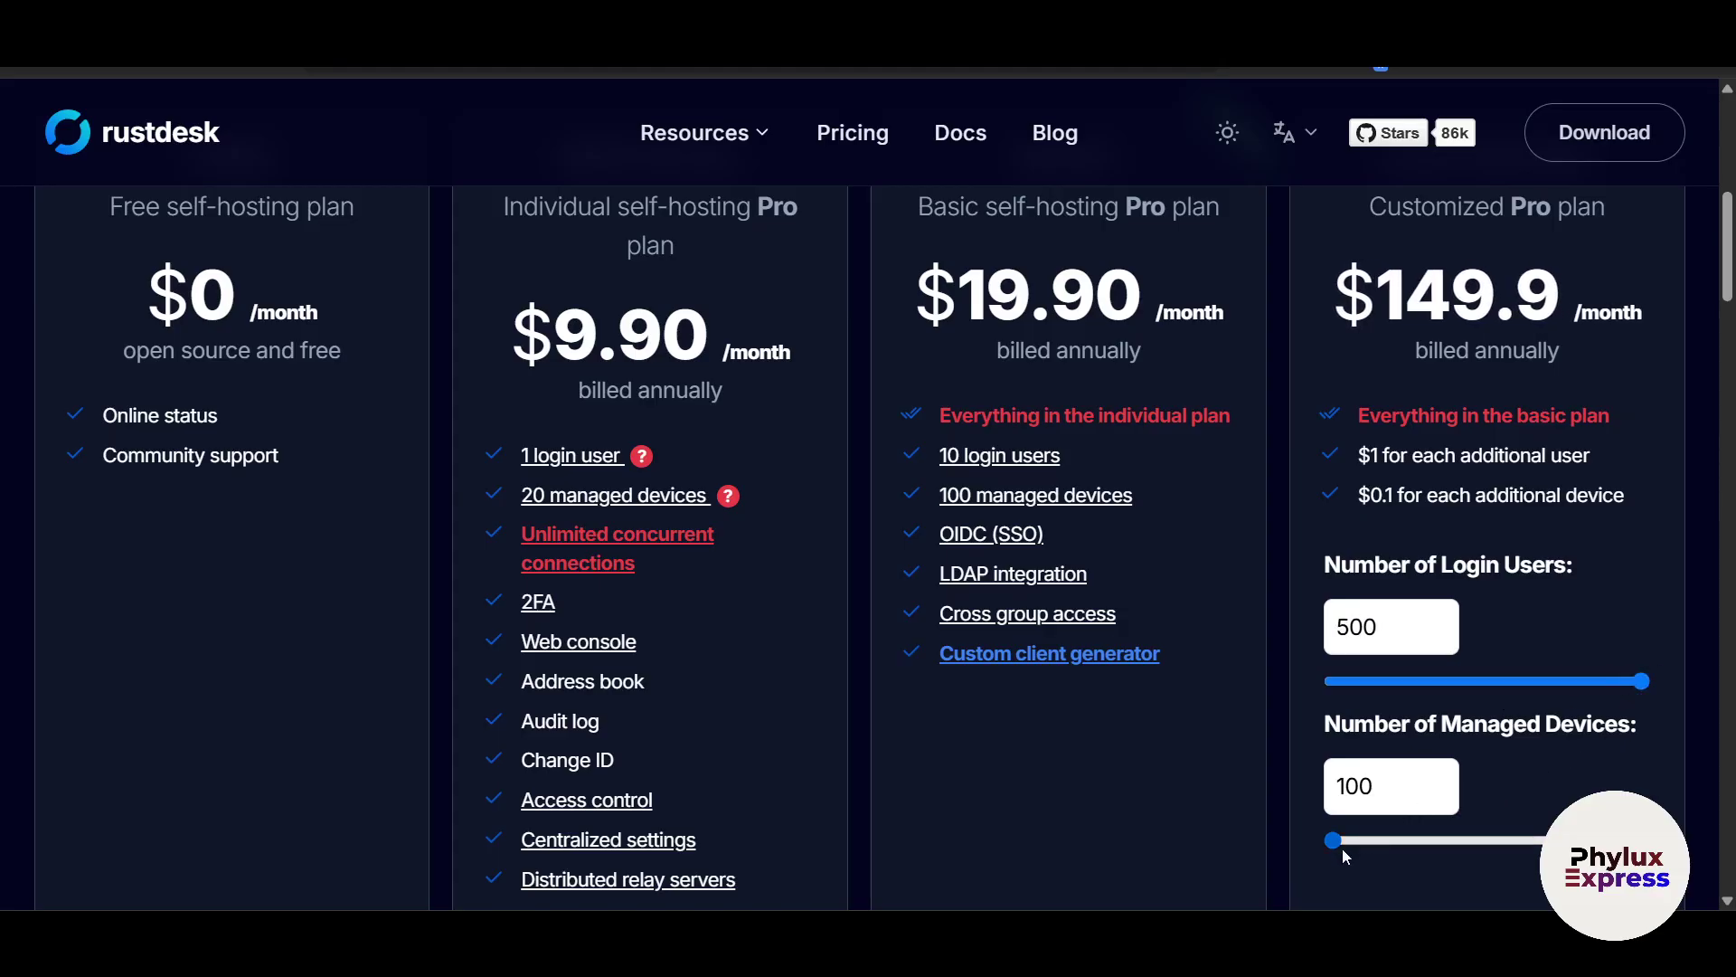
{"action": "left_click_drag", "start_coordinate": [1342, 848], "coordinate": [1650, 841]}
{"action": "scroll", "coordinate": [1523, 562], "scroll_direction": "up", "scroll_amount": 8}
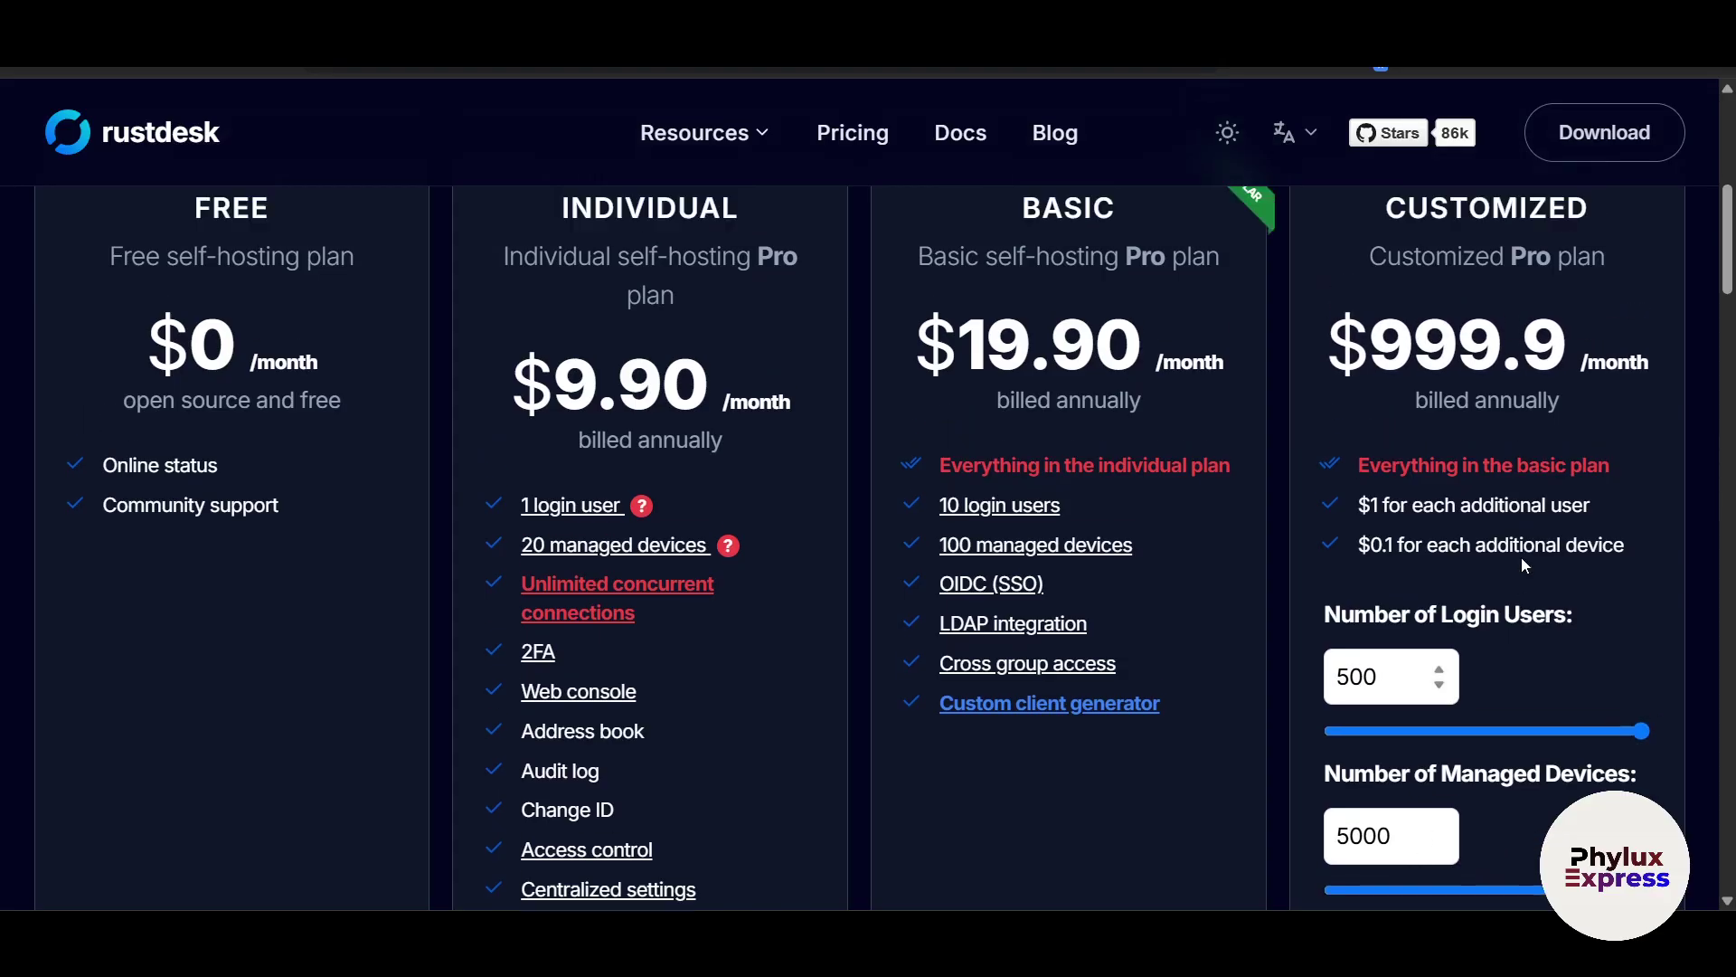
{"action": "scroll", "coordinate": [1523, 563], "scroll_direction": "down", "scroll_amount": 3}
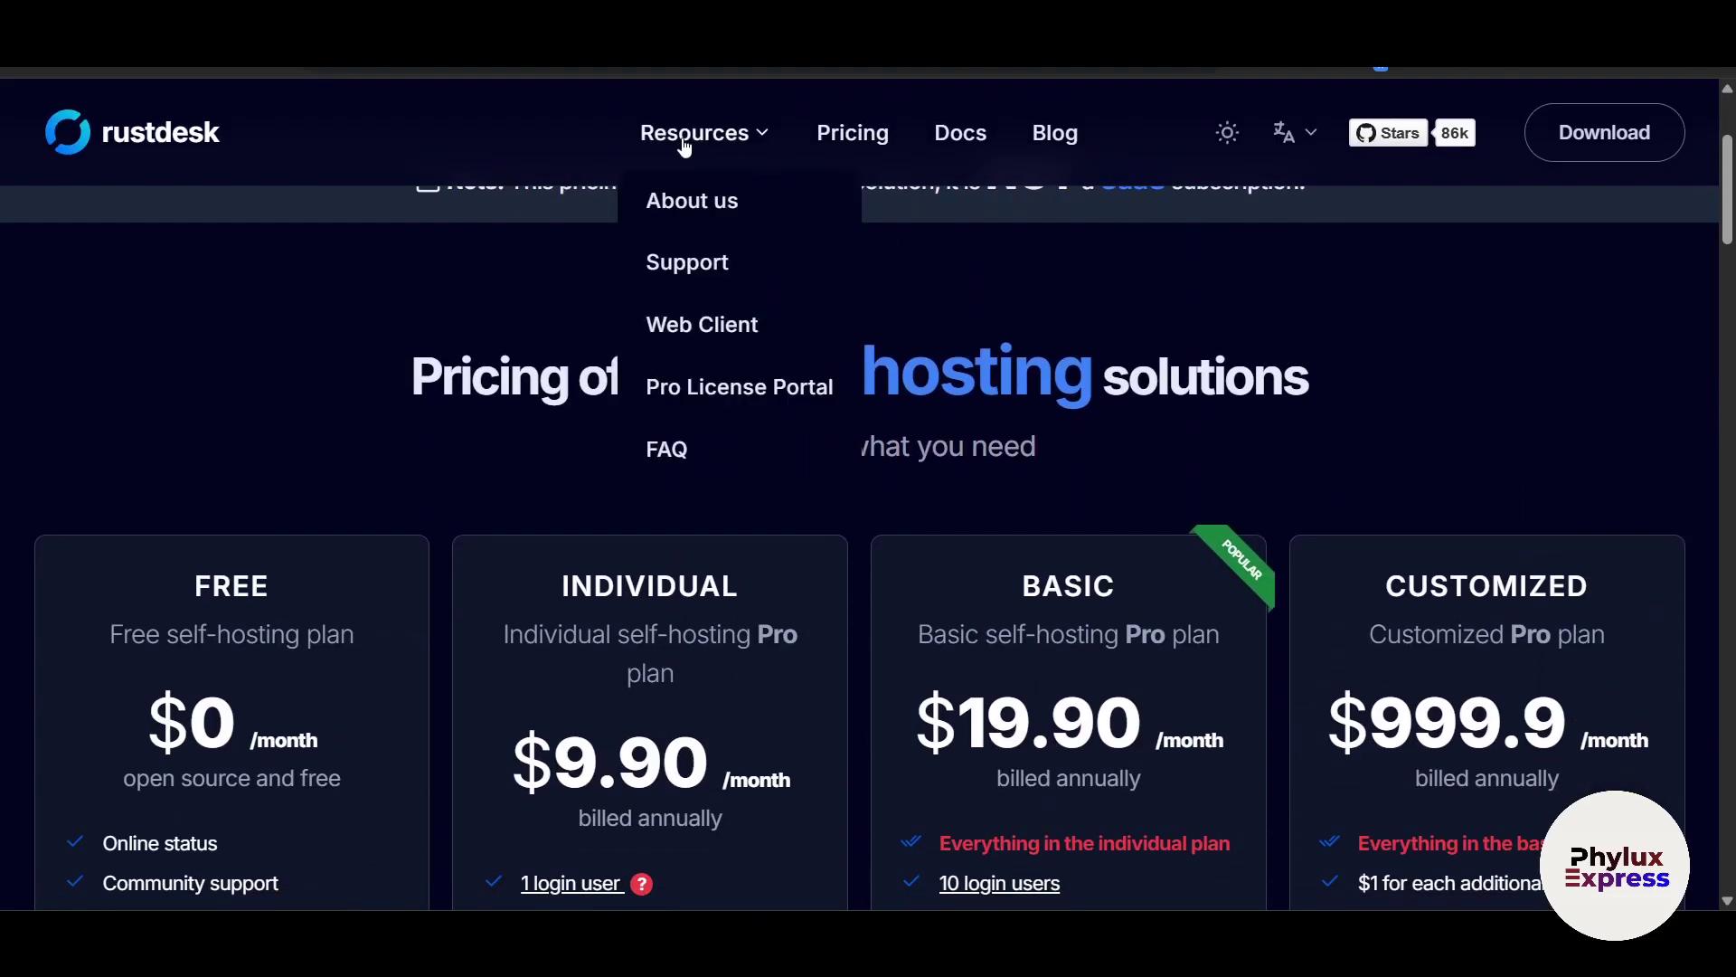
{"action": "scroll", "coordinate": [688, 362], "scroll_direction": "up", "scroll_amount": 2}
Step: Go to the GitHub RustDesk 1.3.9 release via Download and scroll to its download table
{"action": "left_click", "coordinate": [1605, 280]}
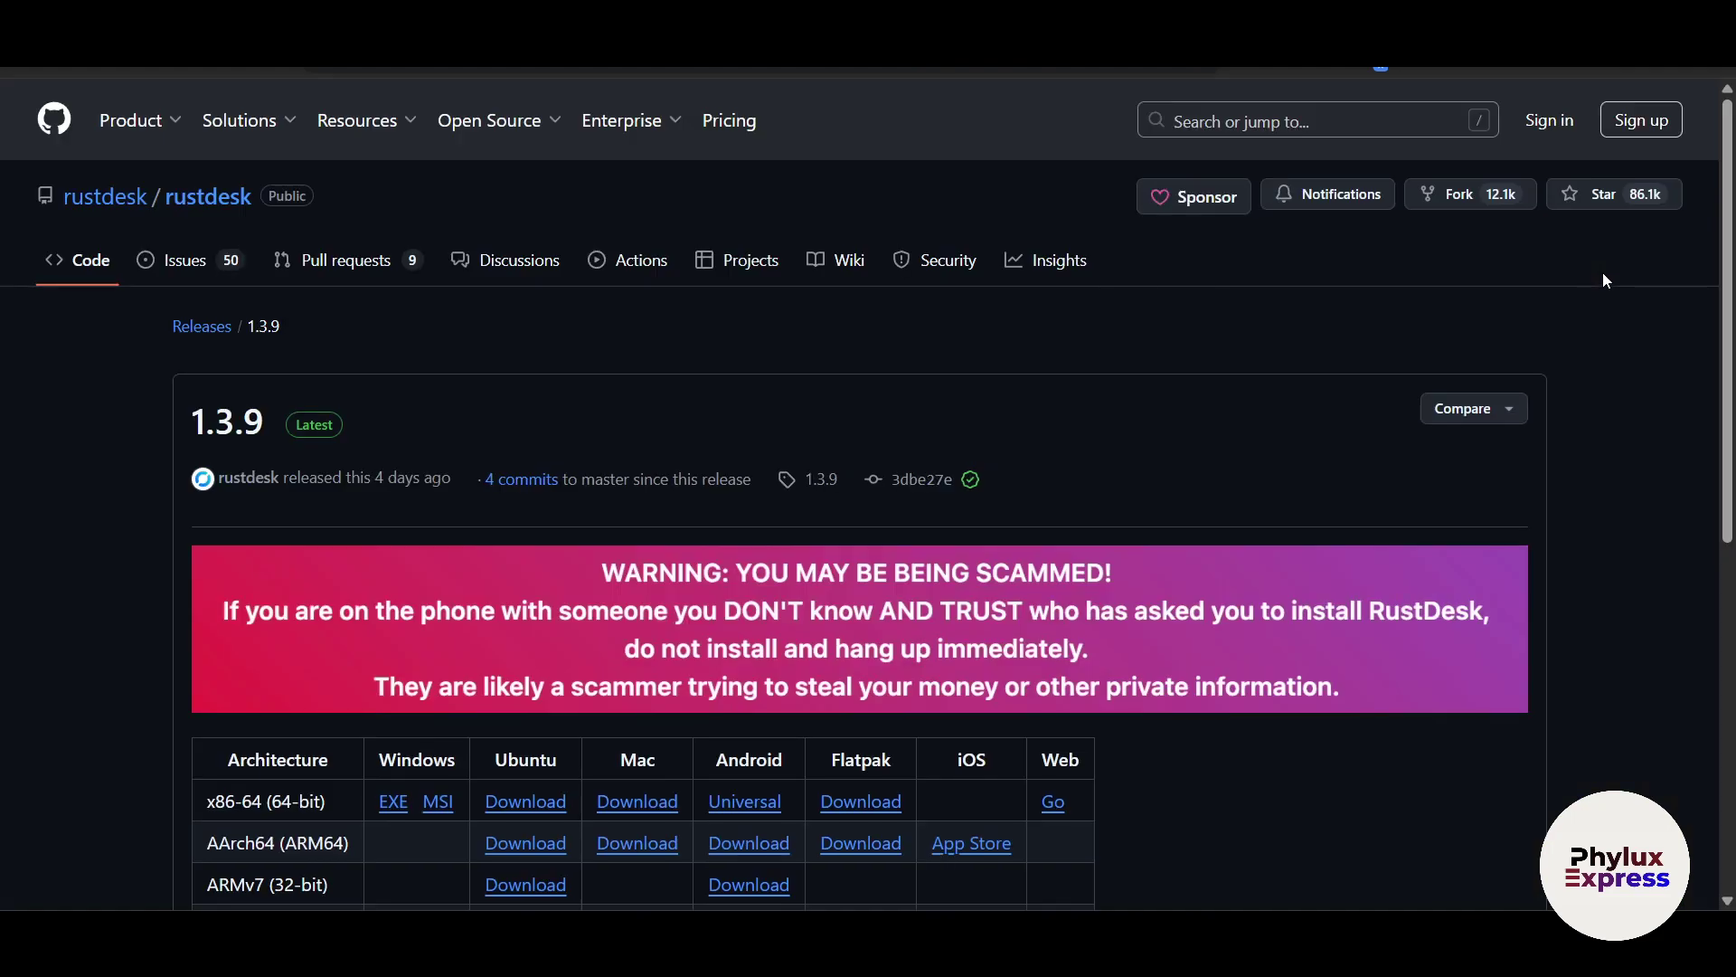
{"action": "scroll", "coordinate": [1261, 599], "scroll_direction": "down", "scroll_amount": 4}
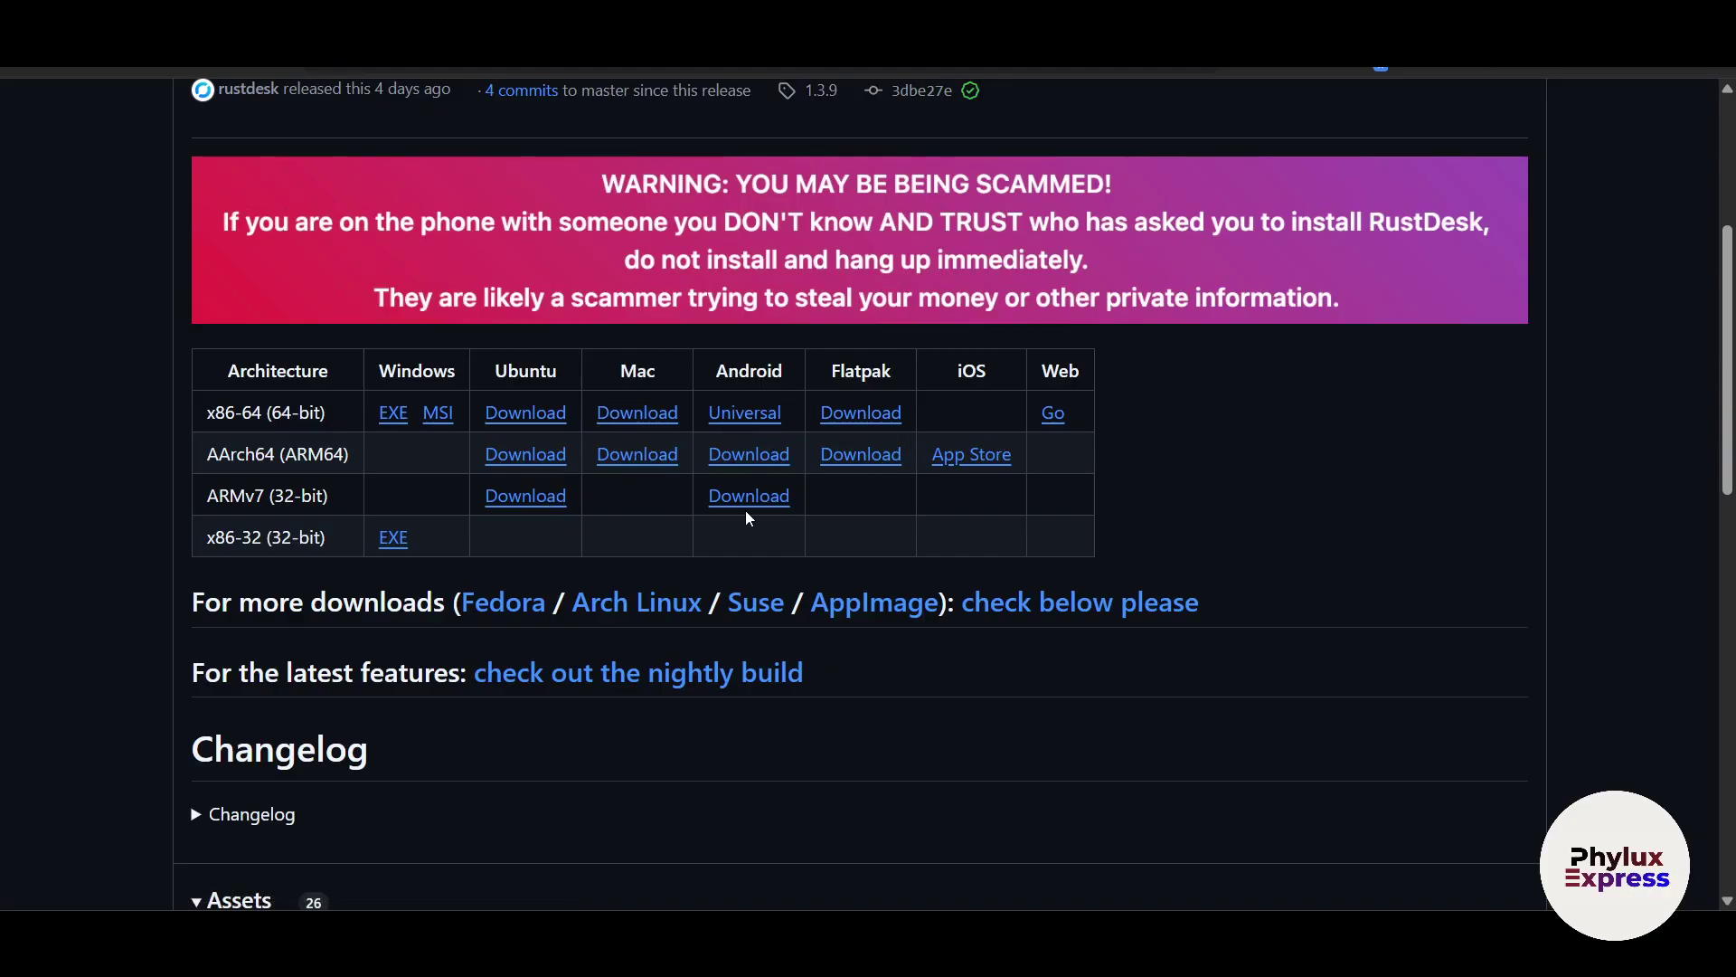
Step: Launch the RustDesk web client from the release table's Web entry
{"action": "left_click", "coordinate": [1054, 416]}
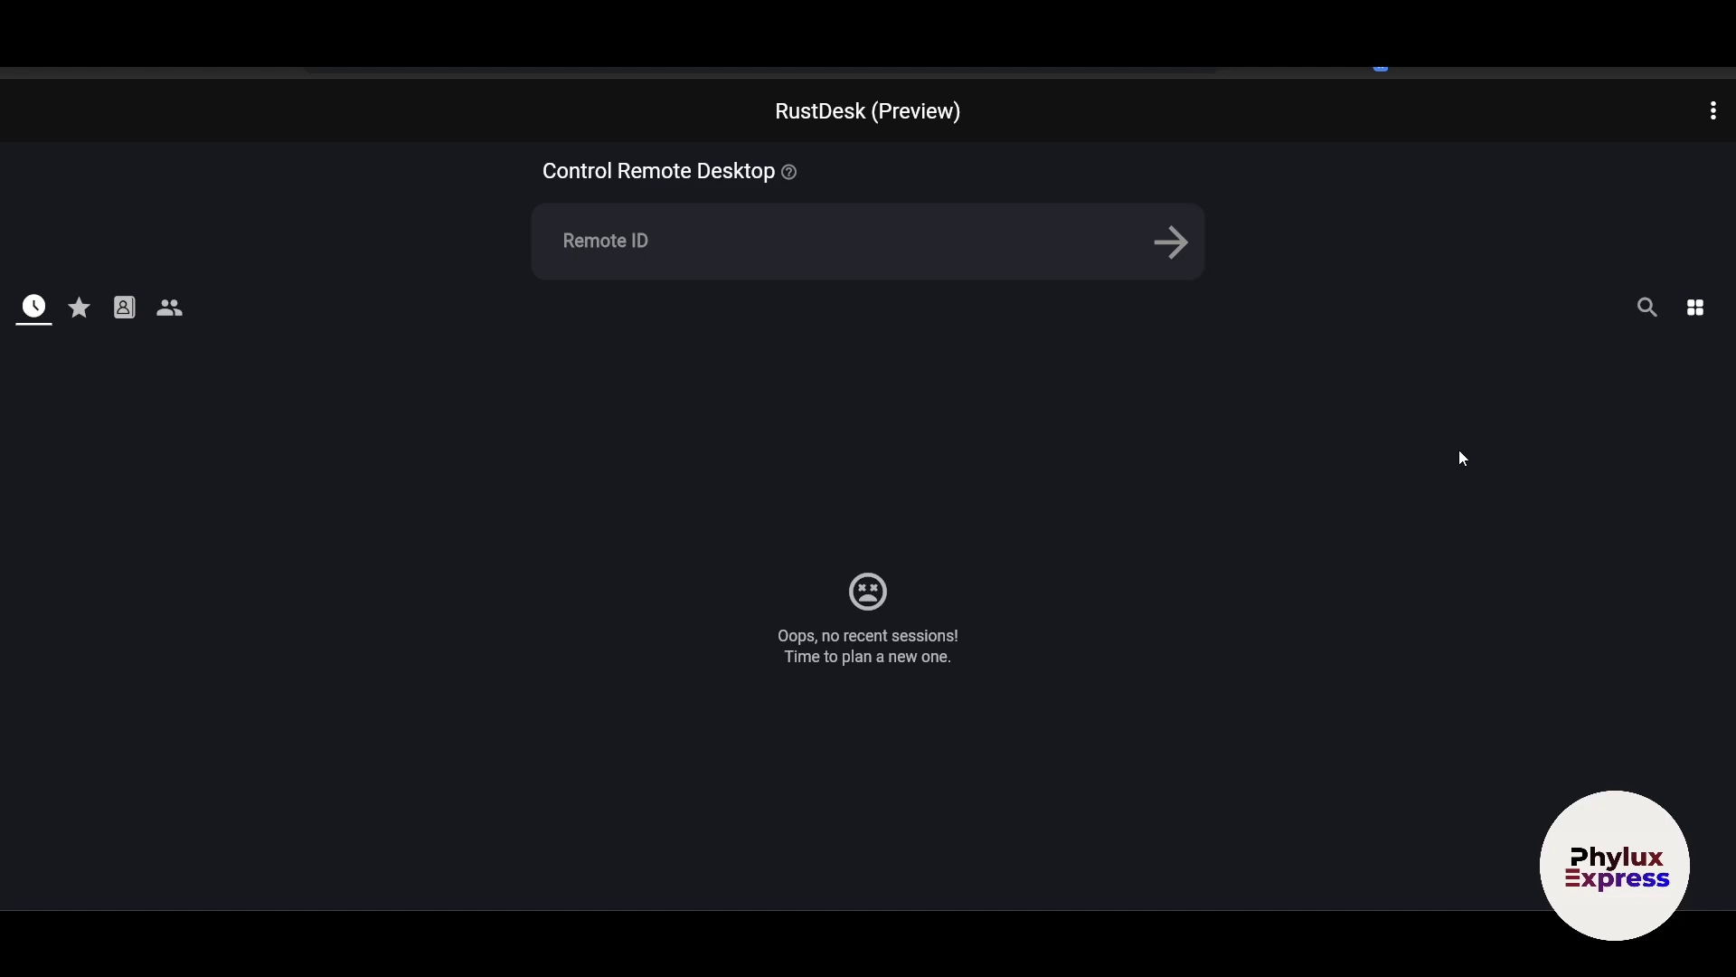
{"action": "scroll", "coordinate": [1462, 458], "scroll_direction": "down", "scroll_amount": 3}
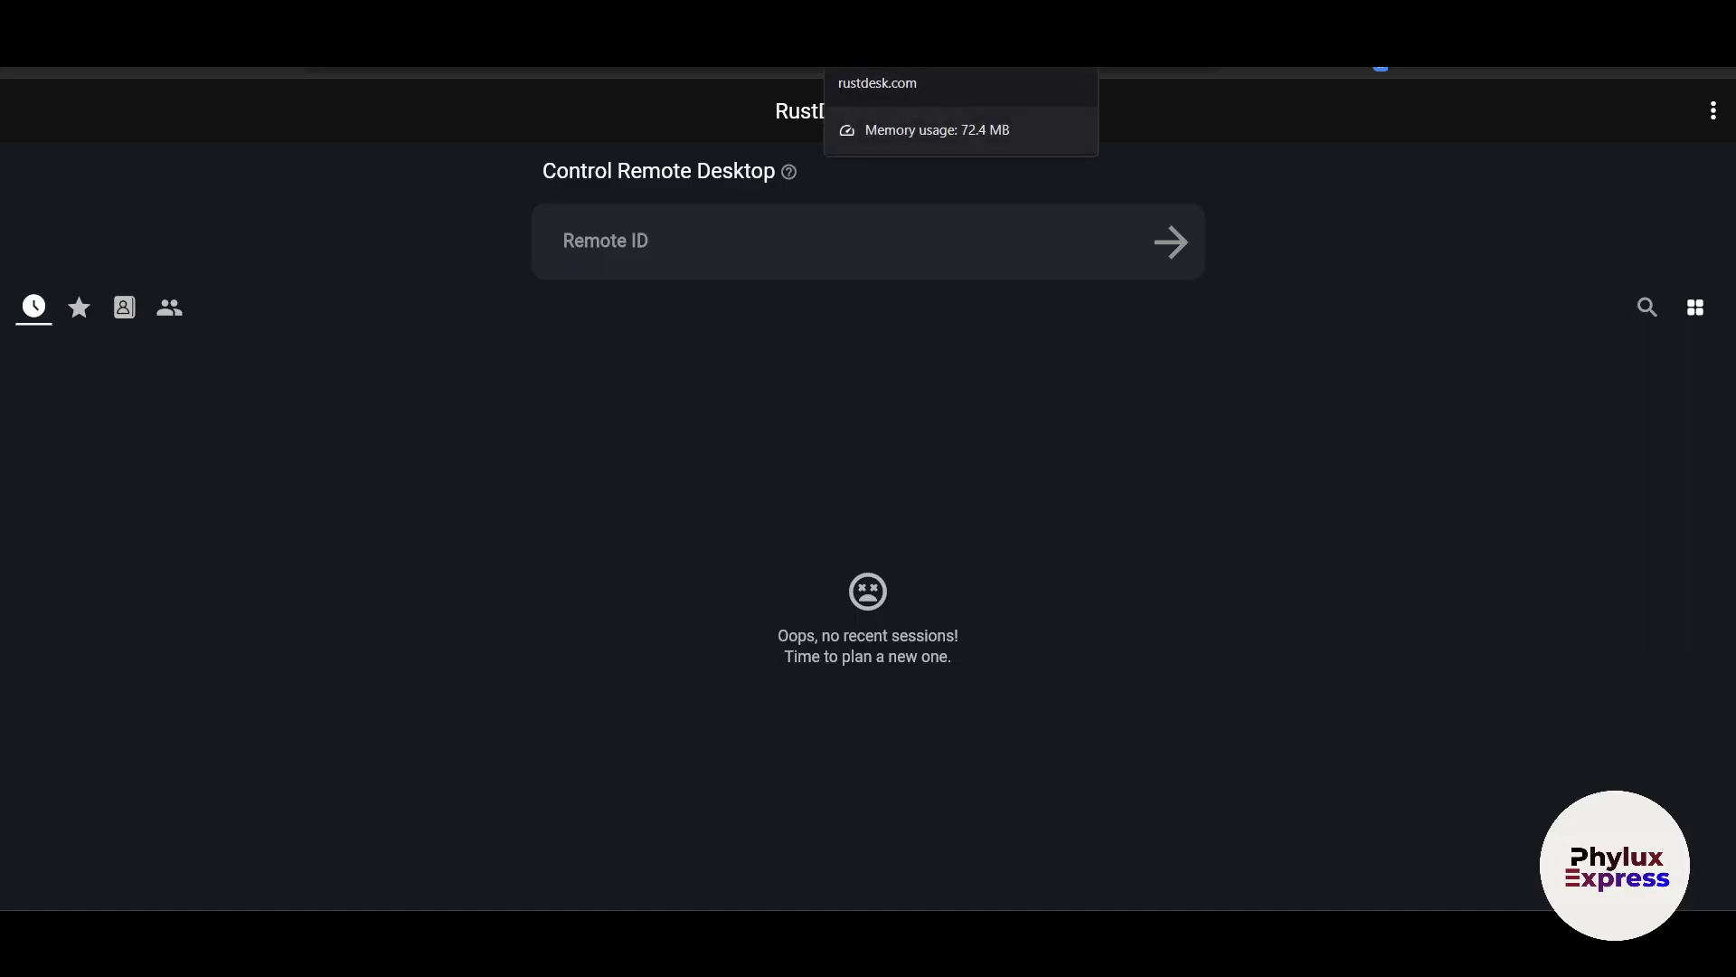
Step: Back on the GitHub tab, run the downloaded rustdesk-1.3.9-x86_64.exe from download history
{"action": "left_click", "coordinate": [913, 50]}
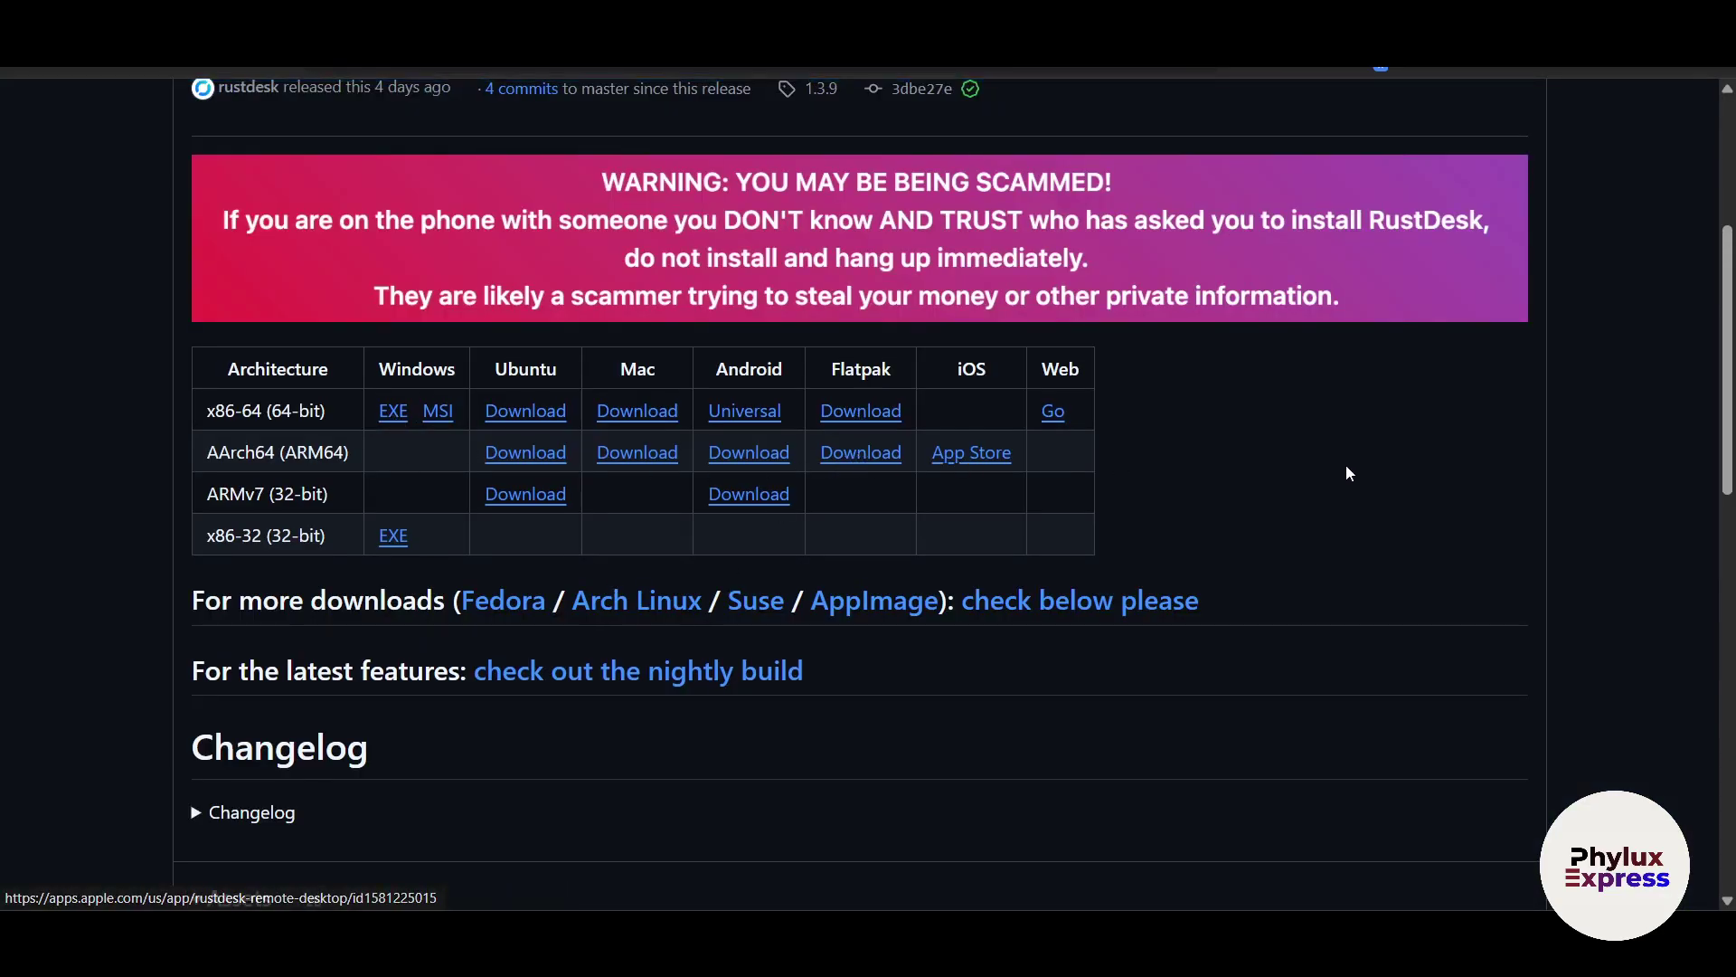
{"action": "left_click", "coordinate": [1607, 70]}
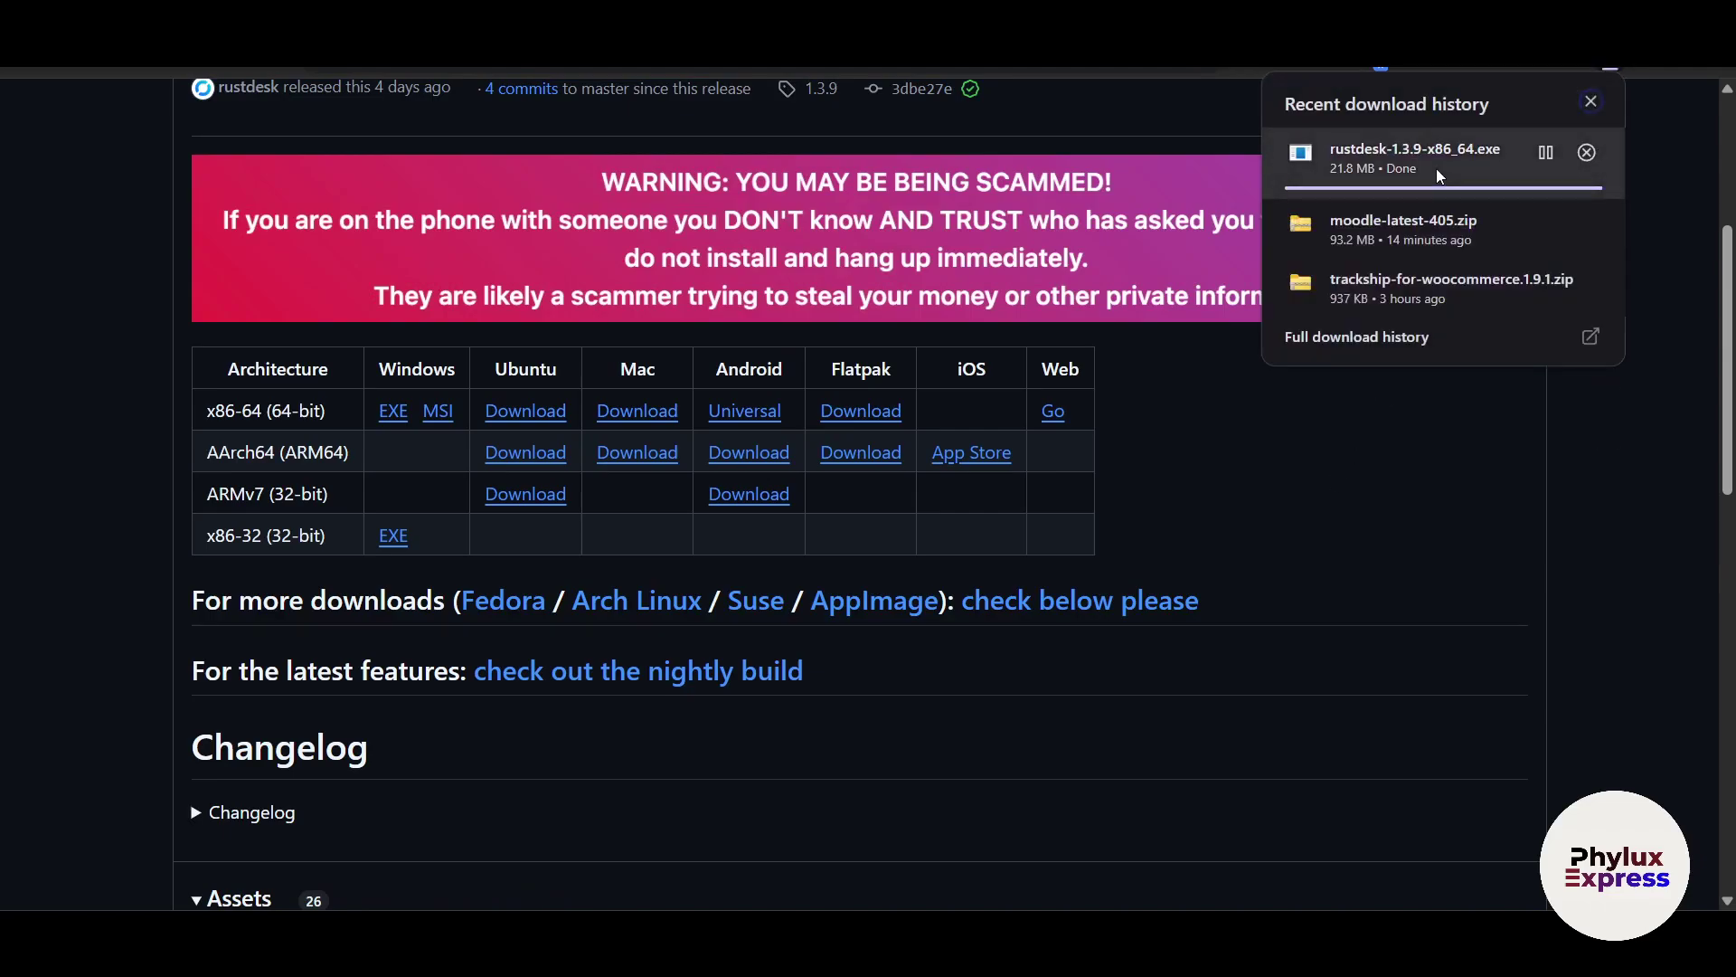
{"action": "left_click", "coordinate": [1437, 168]}
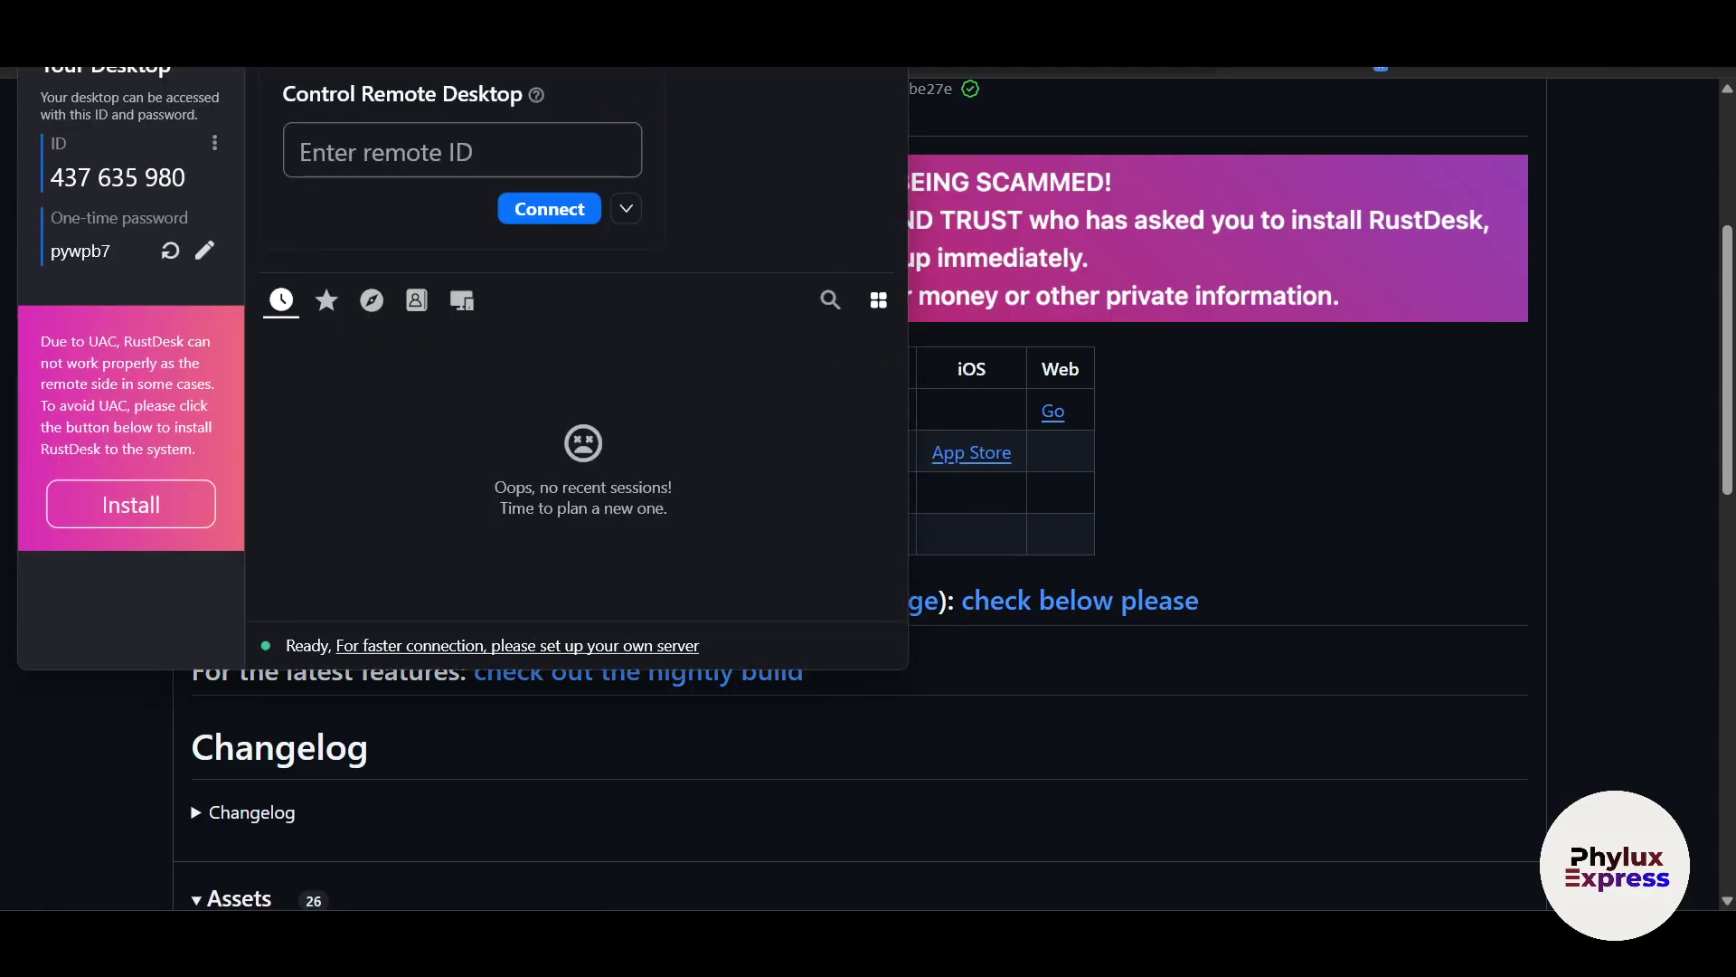
Step: Drag the RustDesk window by its title bar to the centre of the screen
{"action": "left_click_drag", "start_coordinate": [521, 27], "coordinate": [948, 182]}
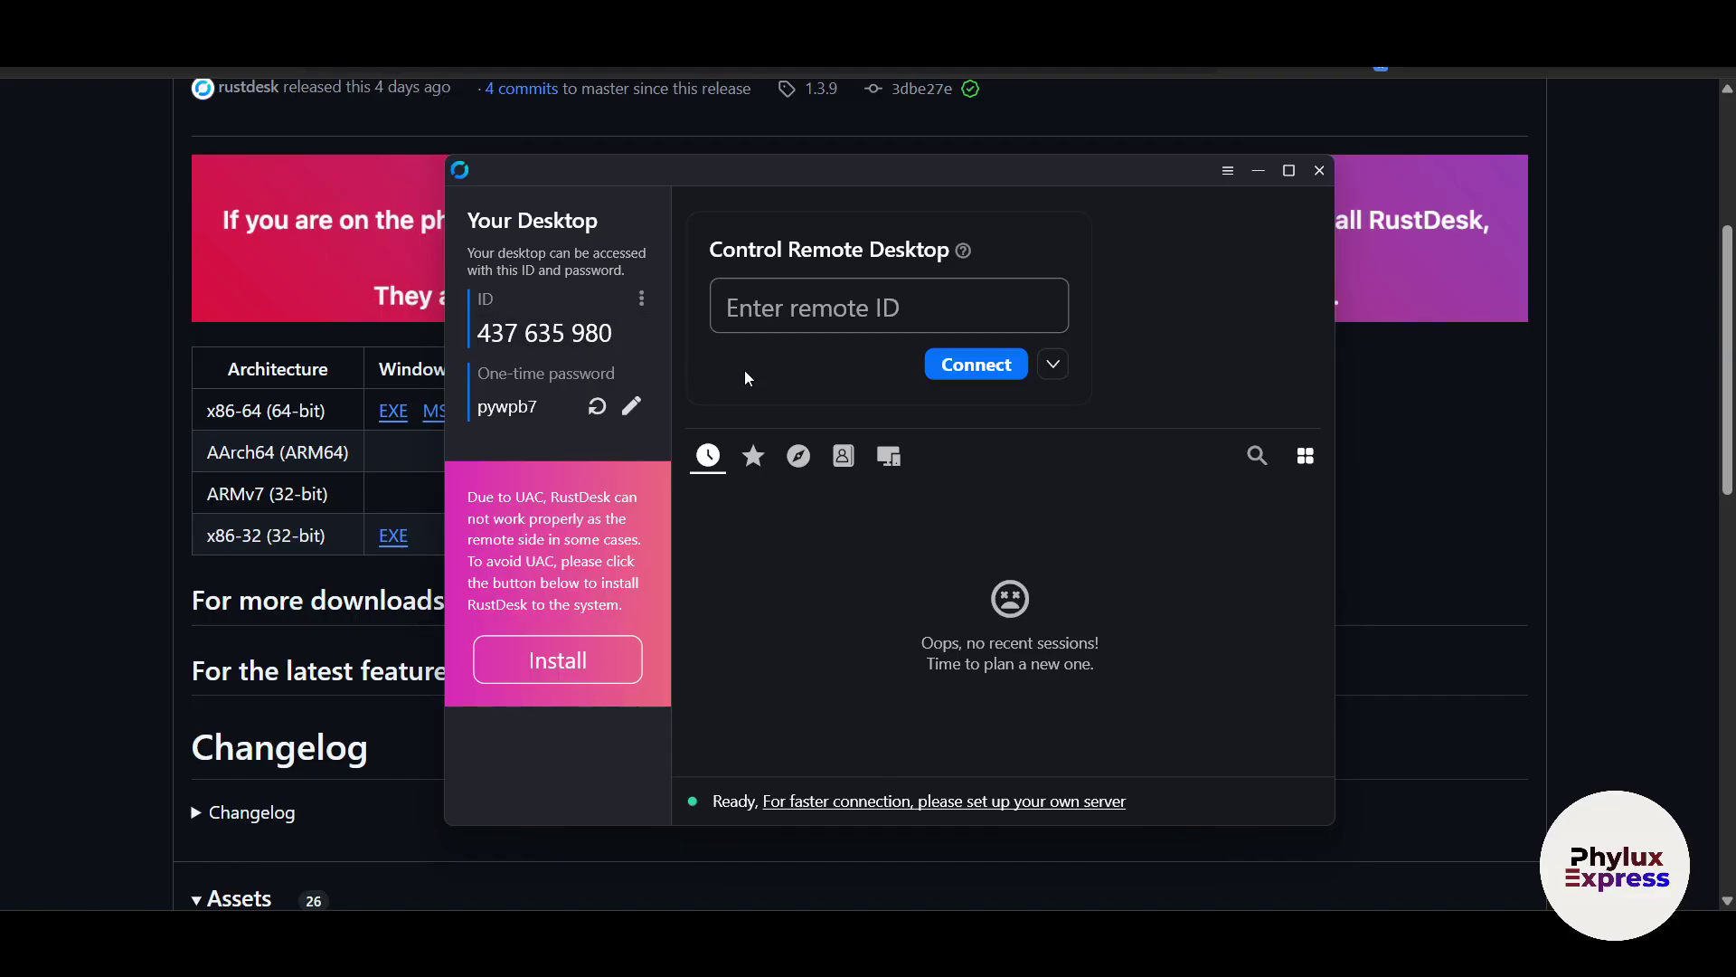
Step: Copy this computer's own ID and paste it into the Control Remote Desktop ID box
{"action": "left_click", "coordinate": [905, 312]}
{"action": "left_click", "coordinate": [866, 306]}
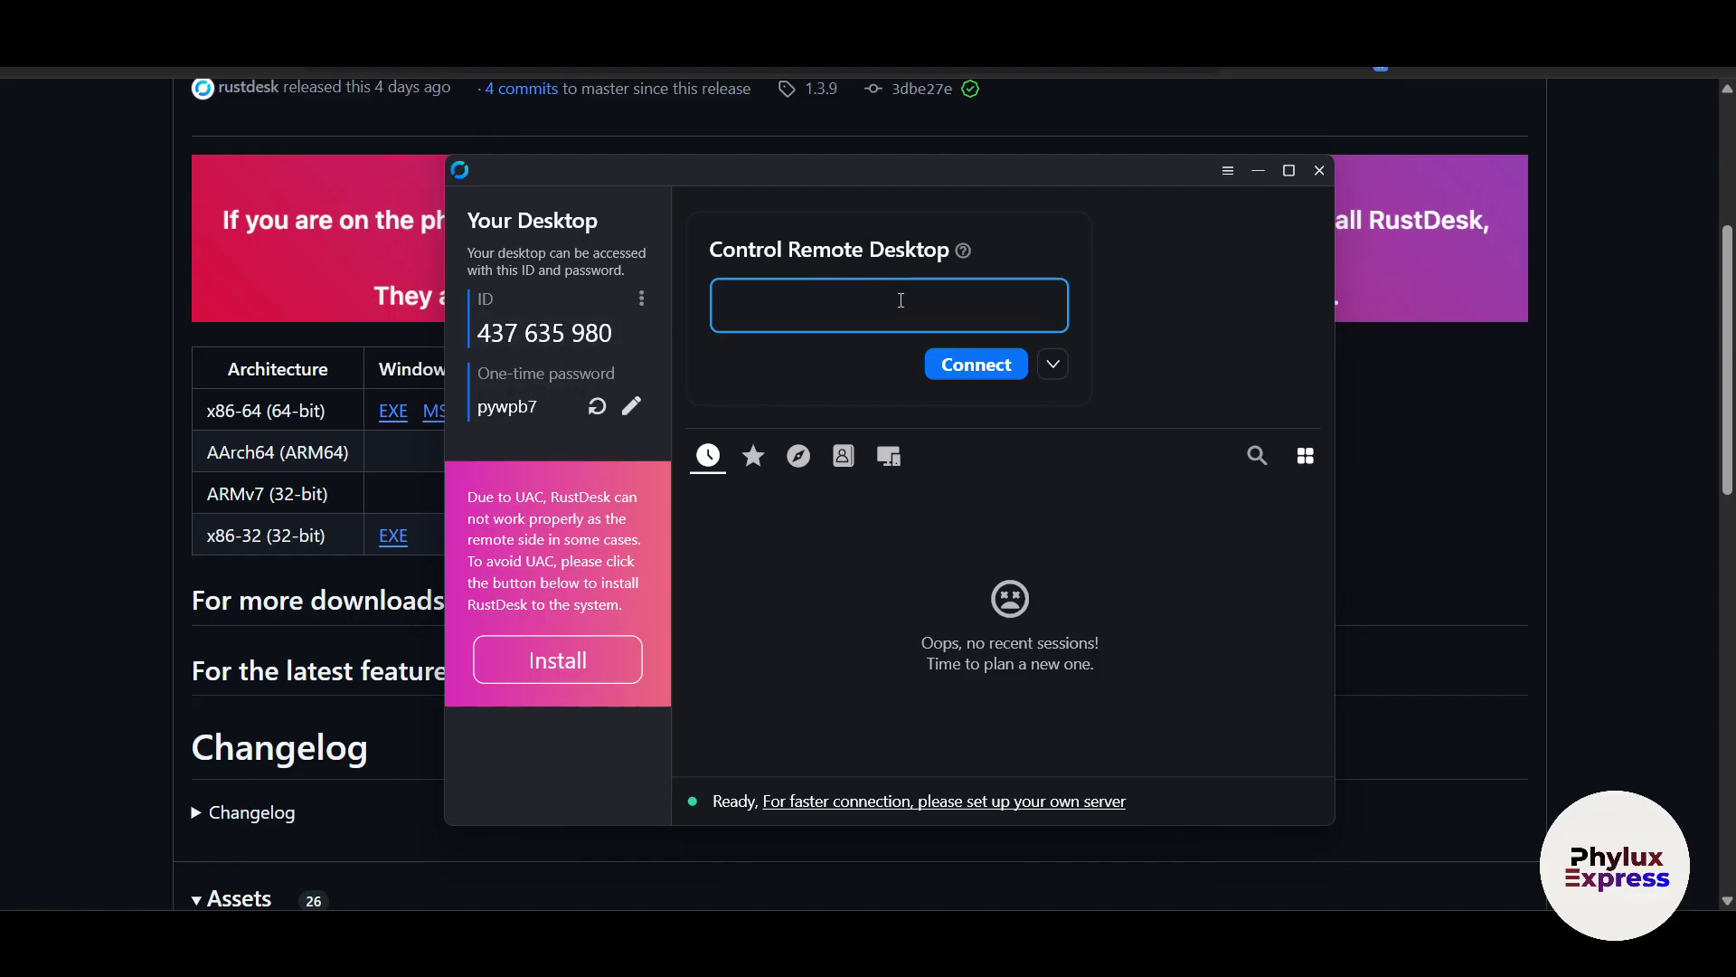
{"action": "left_click_drag", "start_coordinate": [655, 333], "coordinate": [406, 331]}
{"action": "key", "text": "ctrl+c"}
{"action": "left_click", "coordinate": [828, 307]}
{"action": "key", "text": "ctrl+v"}
{"action": "left_click", "coordinate": [772, 409]}
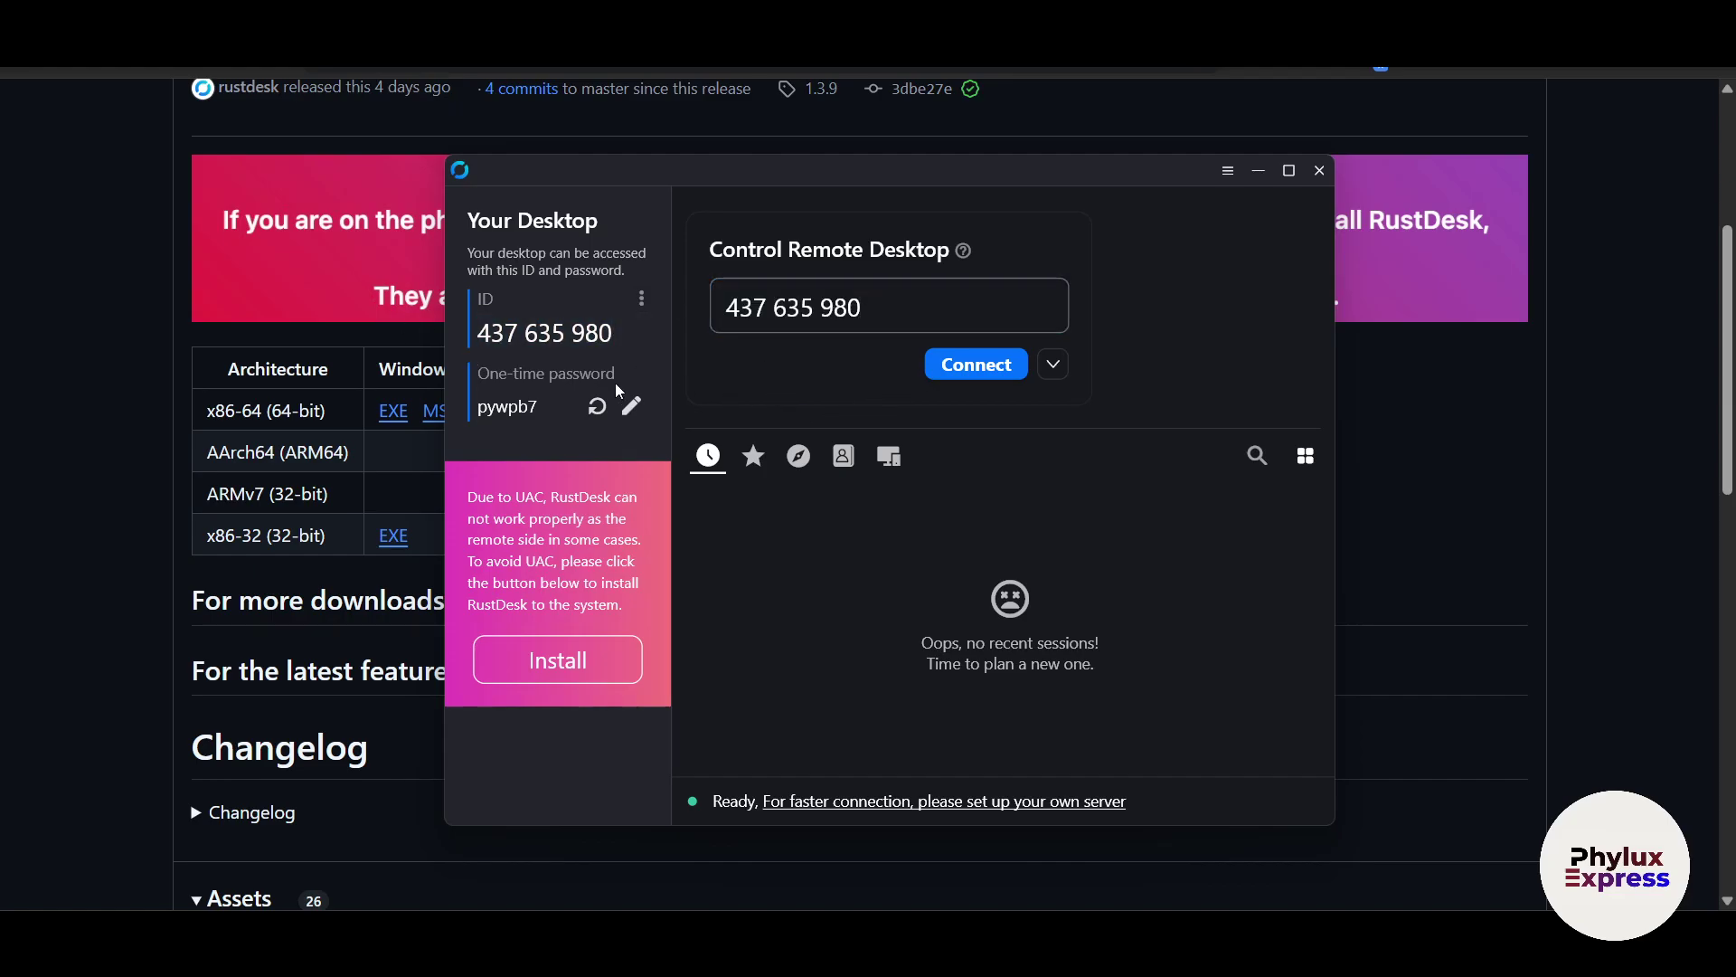
{"action": "left_click", "coordinate": [962, 310]}
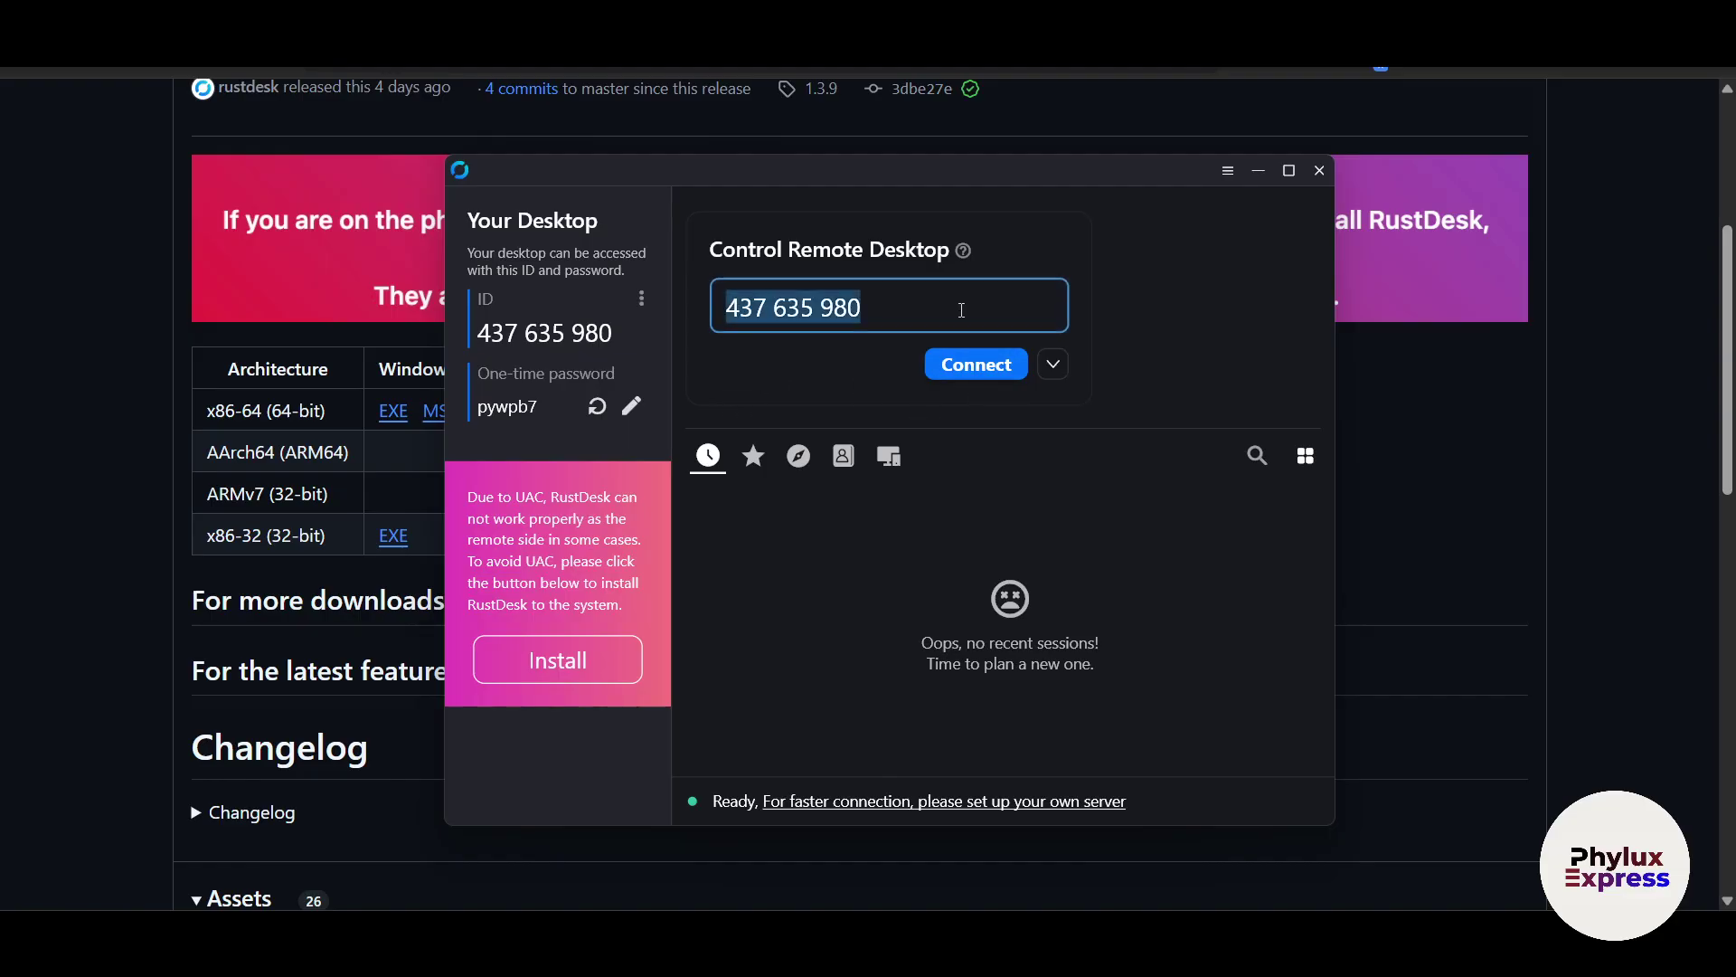
Step: Start connecting to the entered ID, allow RustDesk through the firewall, and copy the one-time password
{"action": "left_click", "coordinate": [1009, 383]}
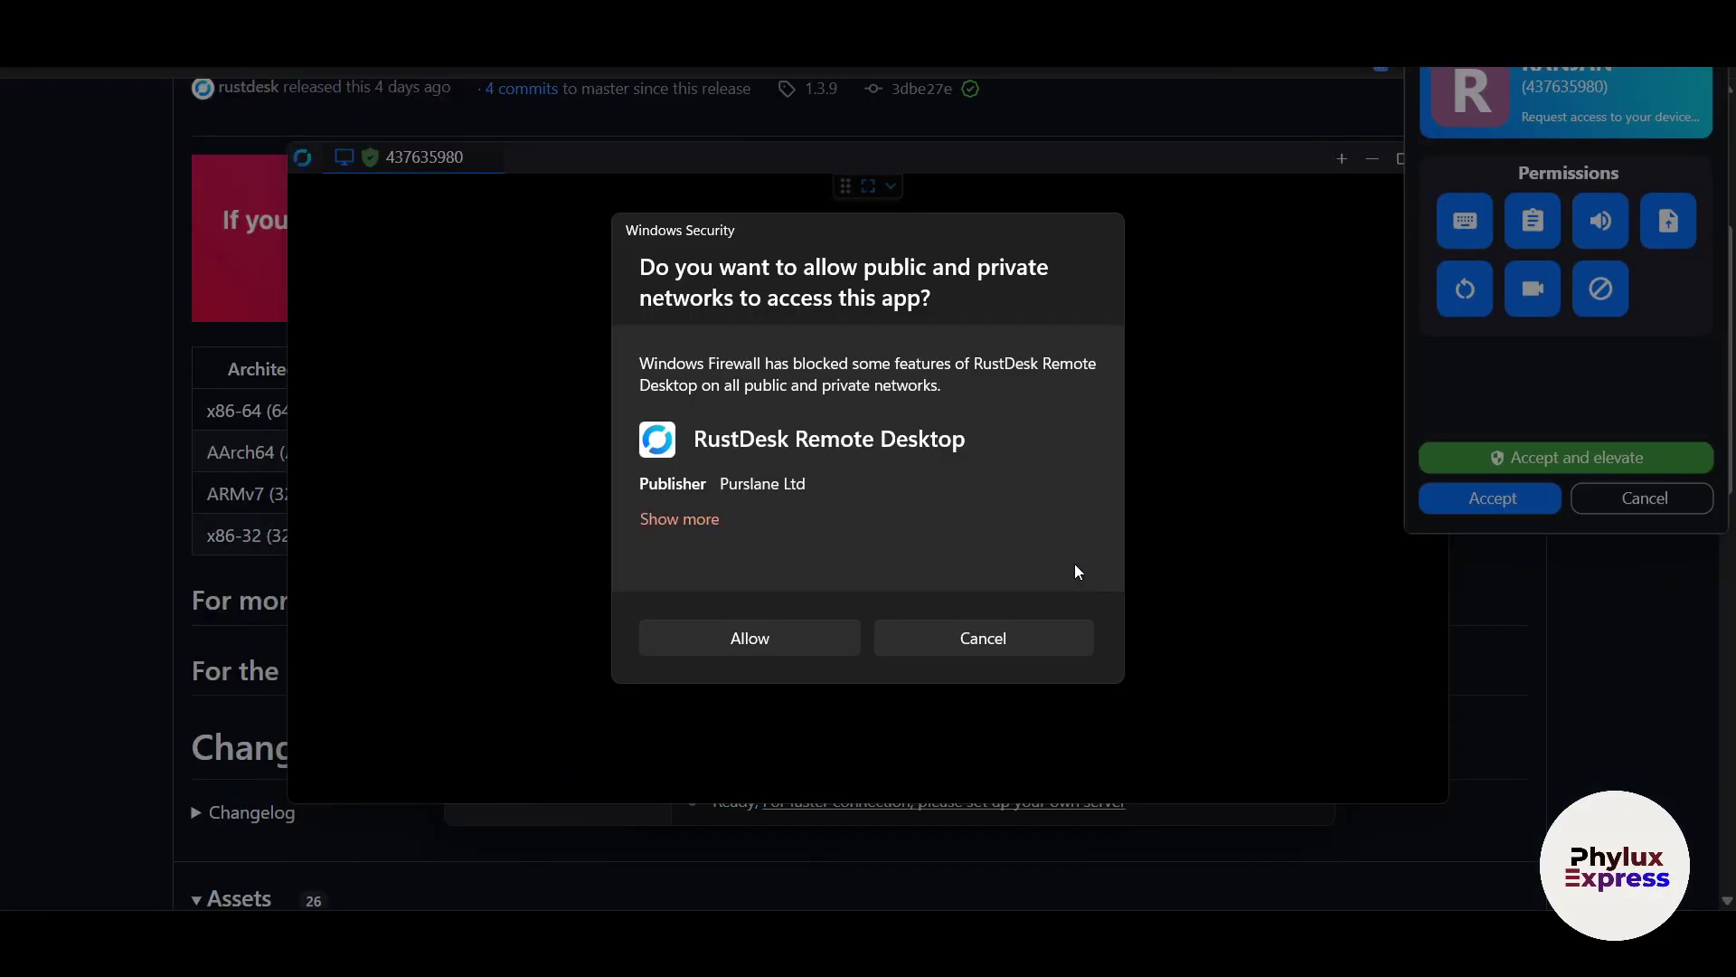
{"action": "left_click", "coordinate": [779, 639]}
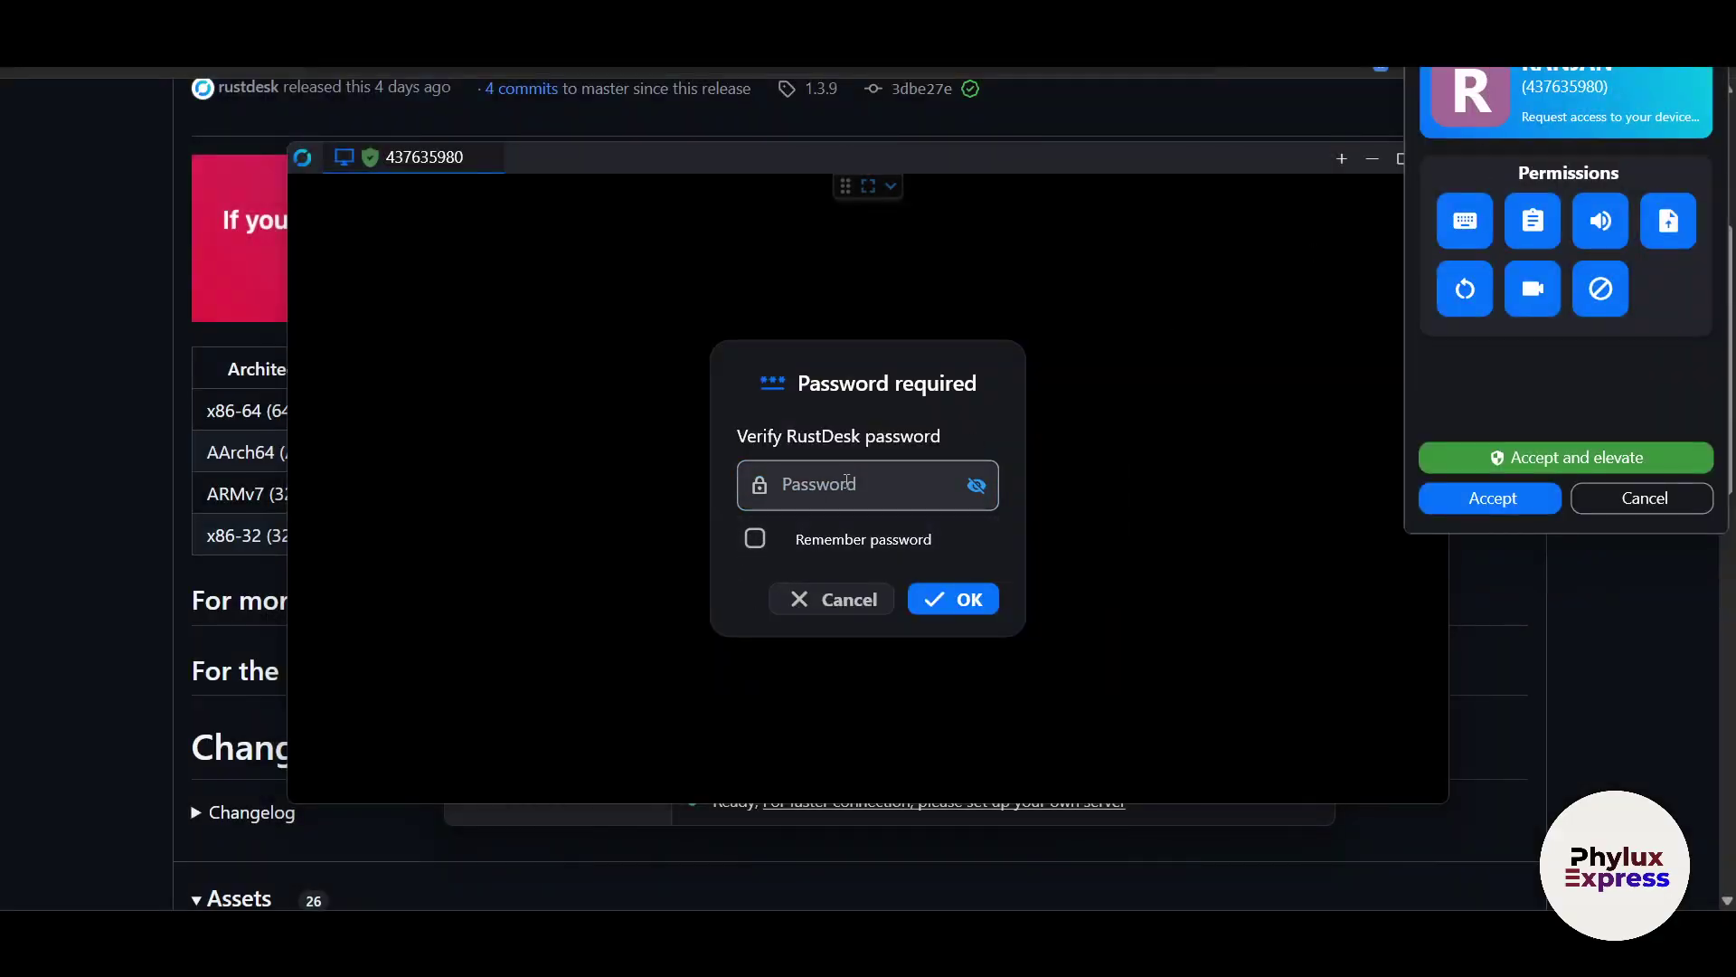
{"action": "left_click", "coordinate": [848, 482]}
{"action": "left_click_drag", "start_coordinate": [659, 168], "coordinate": [750, 475]}
{"action": "double_click", "coordinate": [559, 409]}
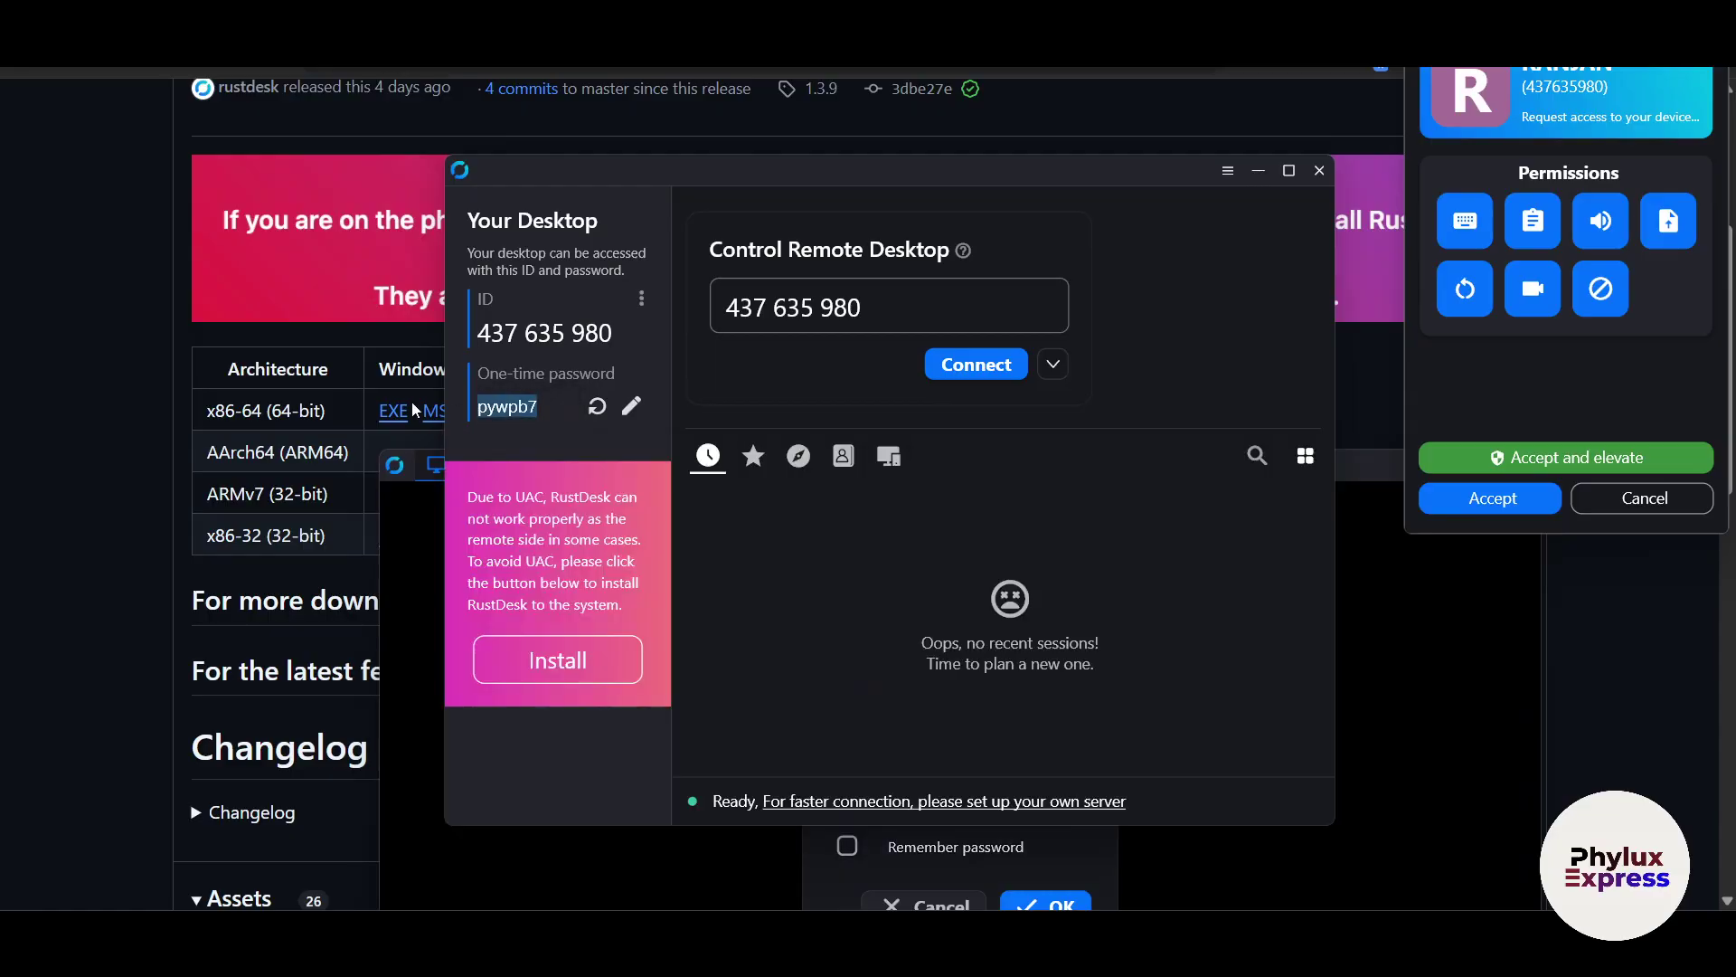
Step: Paste the password into the session prompt, tick Remember password, and confirm
{"action": "left_click", "coordinate": [1382, 708]}
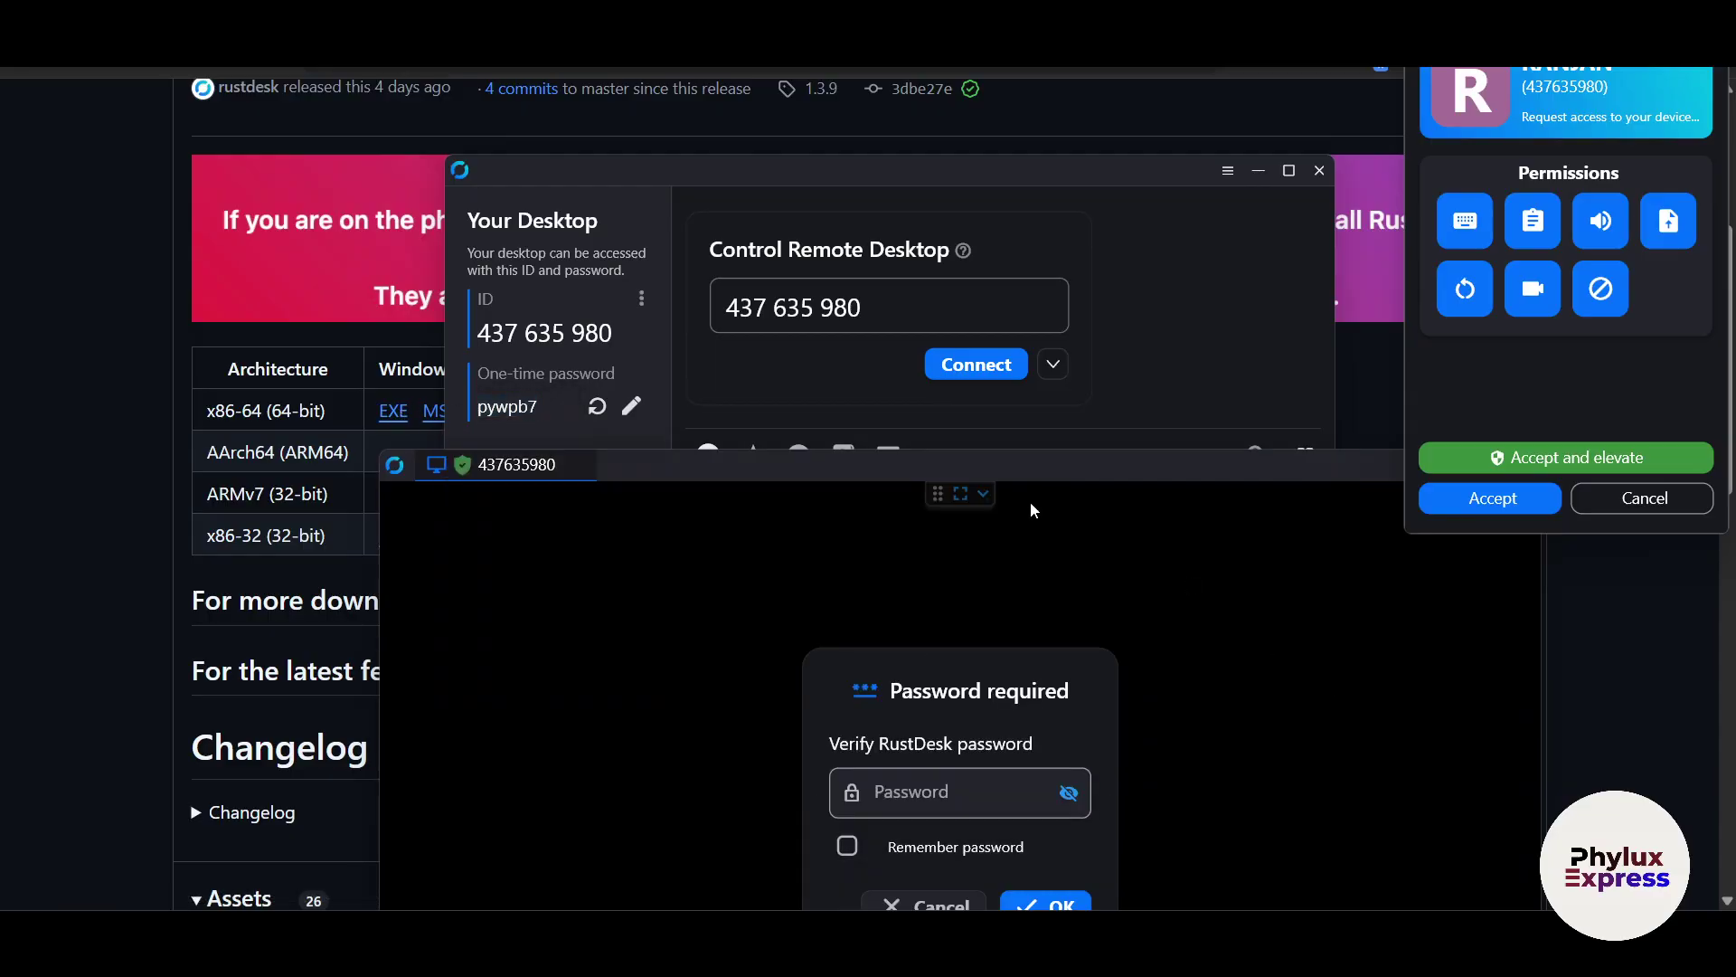
{"action": "left_click_drag", "start_coordinate": [962, 470], "coordinate": [819, 132]}
{"action": "left_click", "coordinate": [800, 454]}
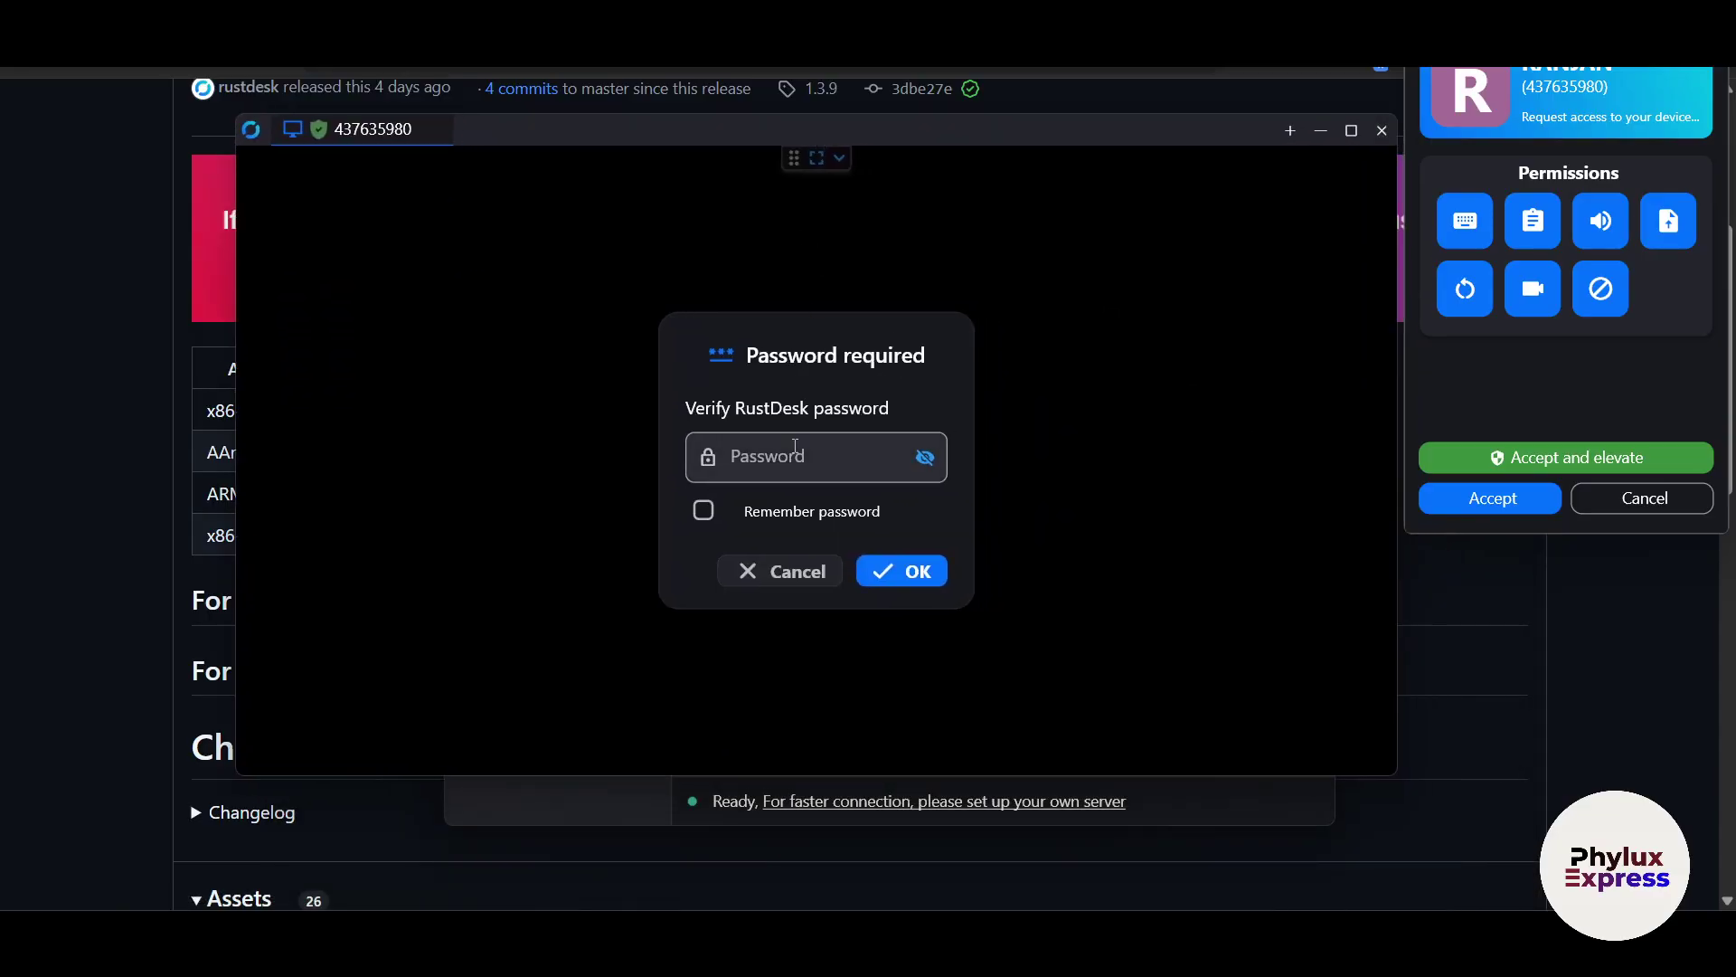
{"action": "key", "text": "ctrl+v"}
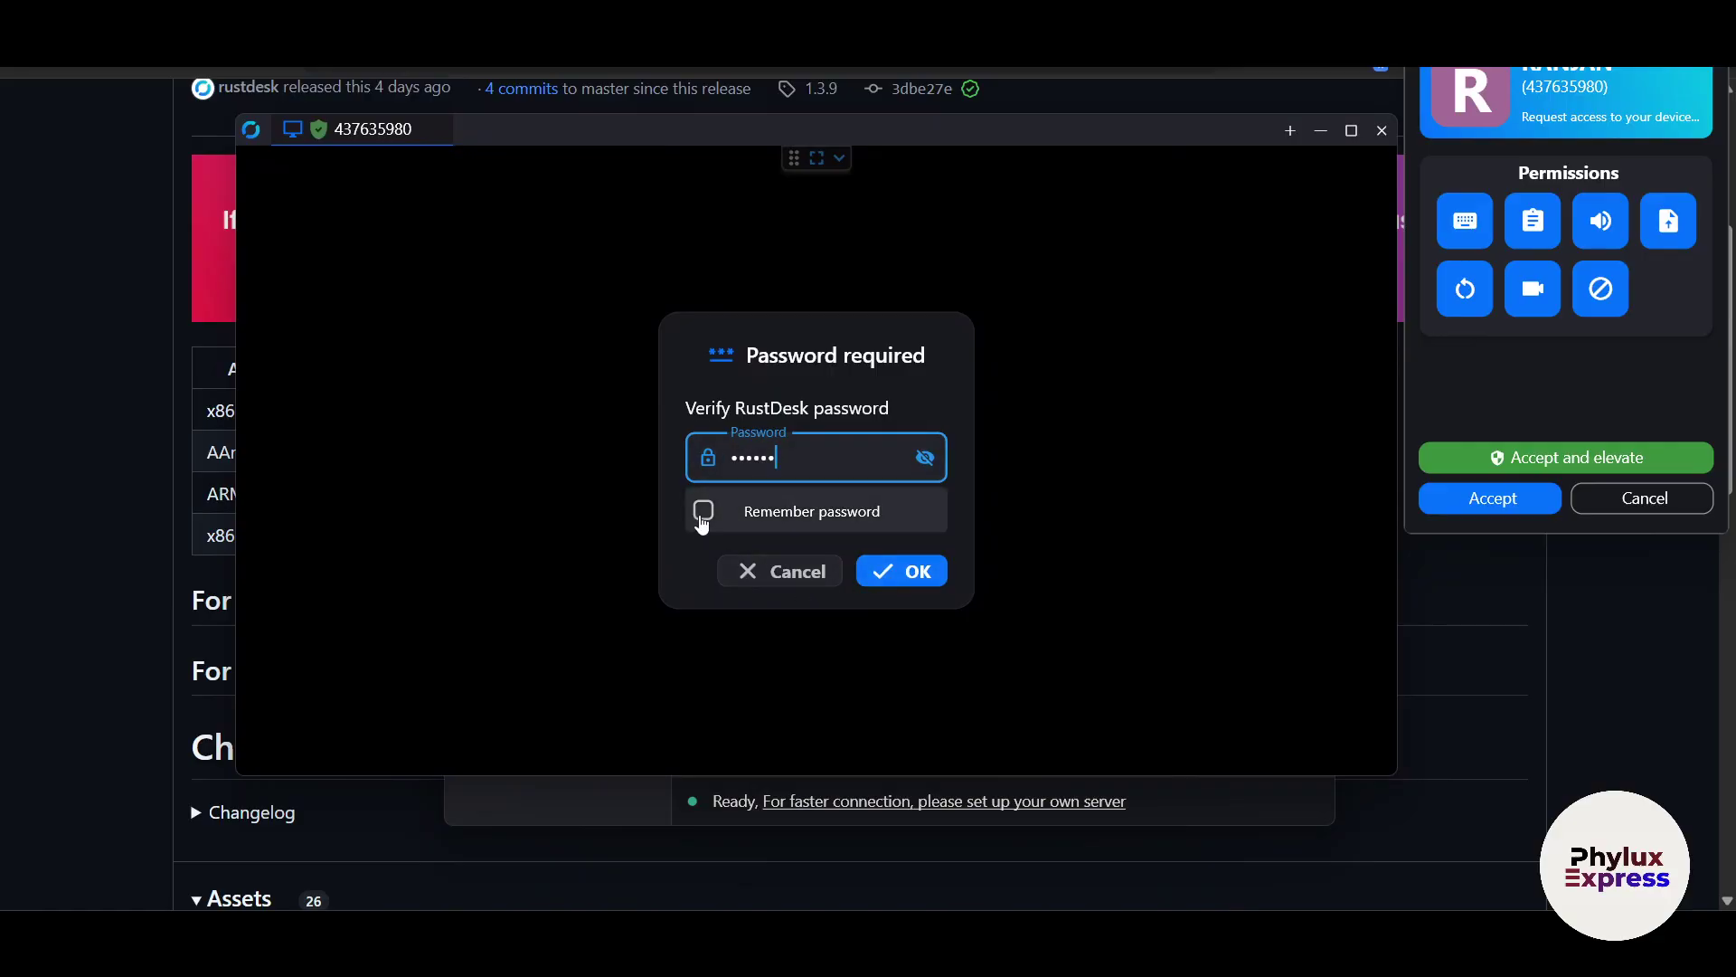
{"action": "left_click", "coordinate": [704, 512]}
{"action": "left_click", "coordinate": [906, 573]}
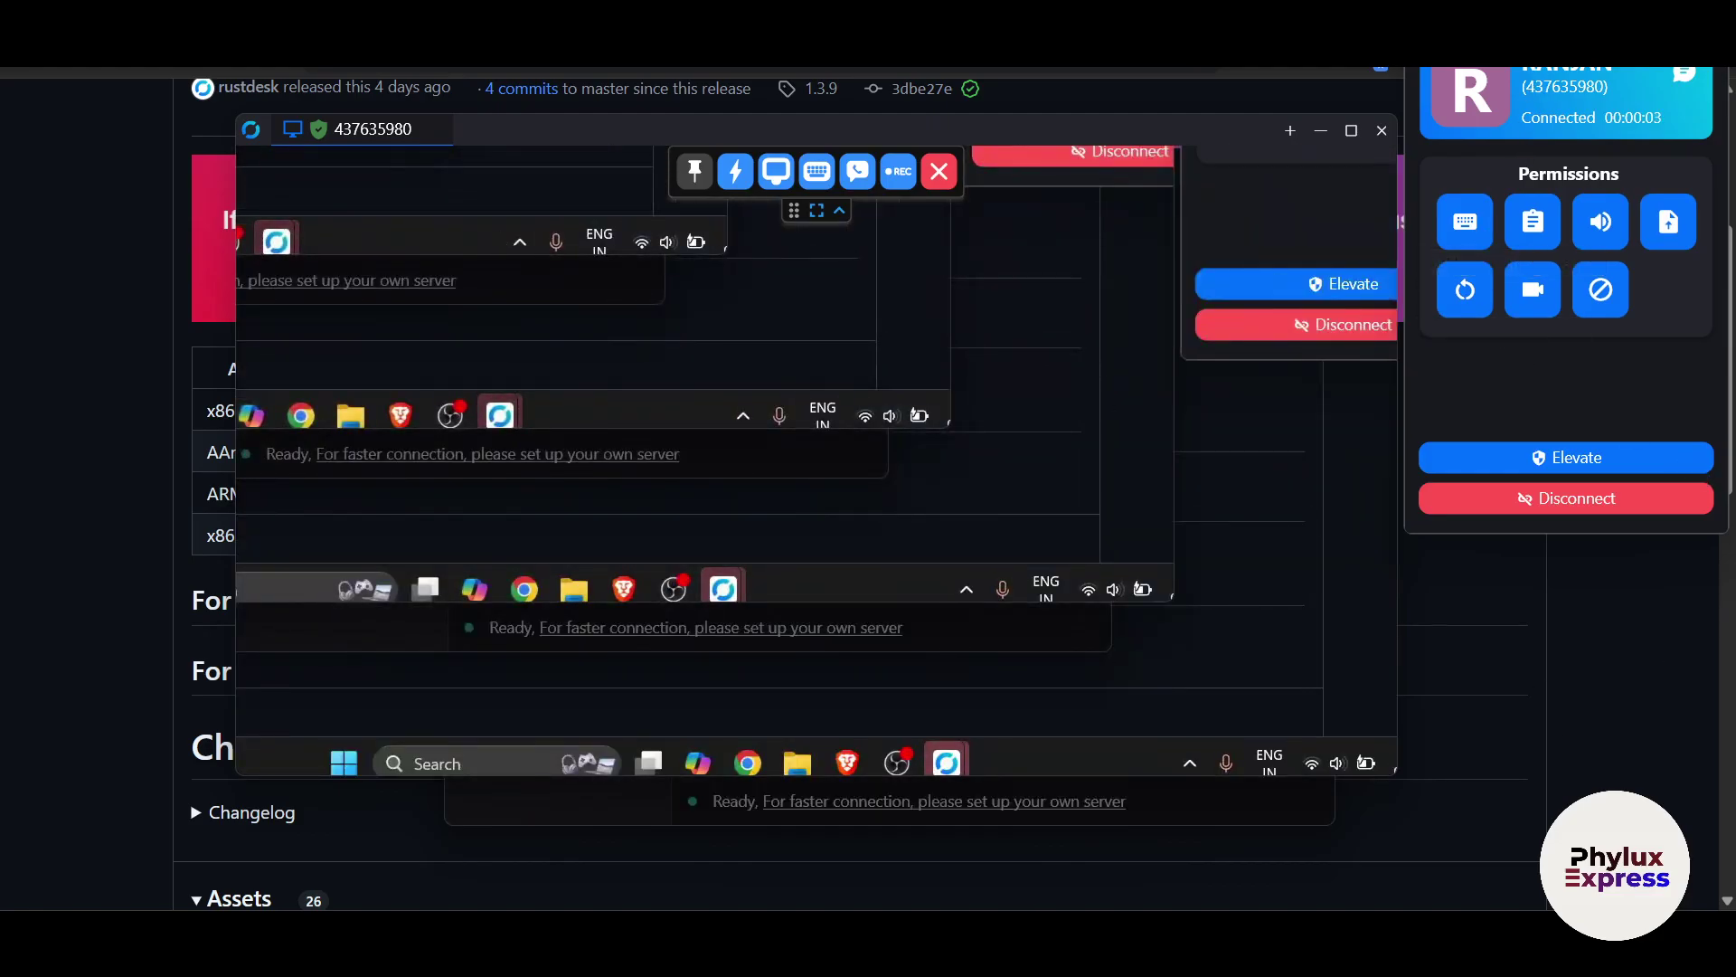
Step: Move the connection panel aside, toggle Keyboard and Audio off and on, leaving Keyboard off
{"action": "left_click_drag", "start_coordinate": [1575, 22], "coordinate": [1477, 233]}
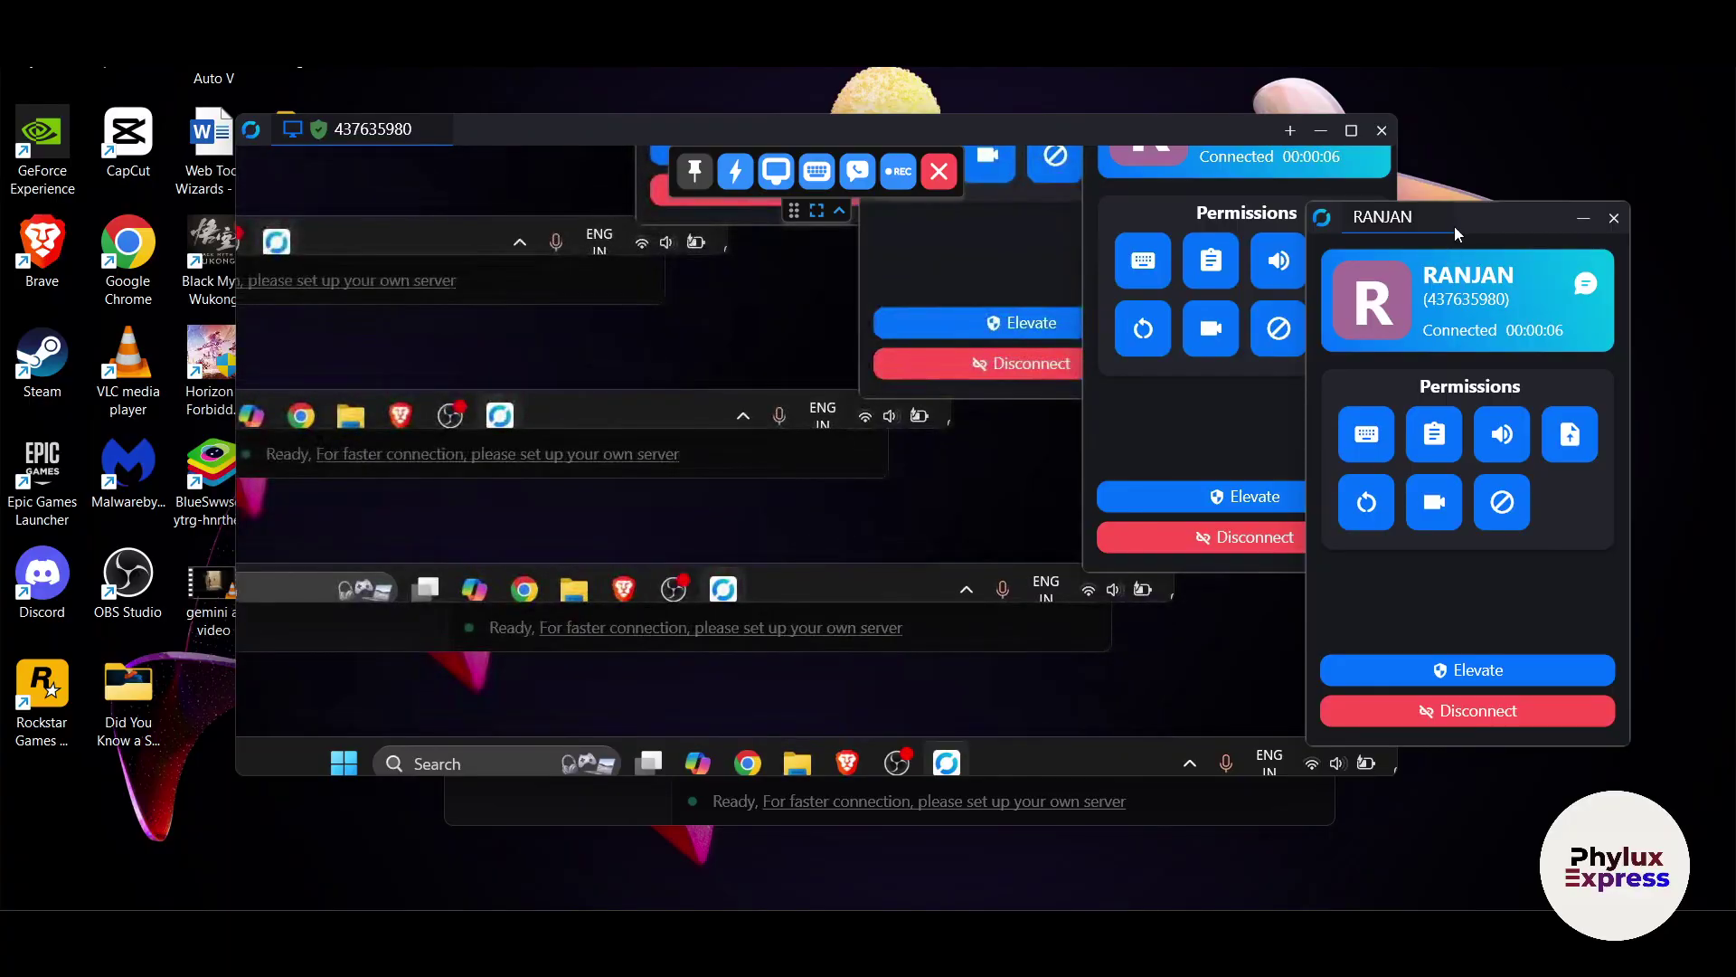
{"action": "left_click_drag", "start_coordinate": [1454, 226], "coordinate": [1548, 224]}
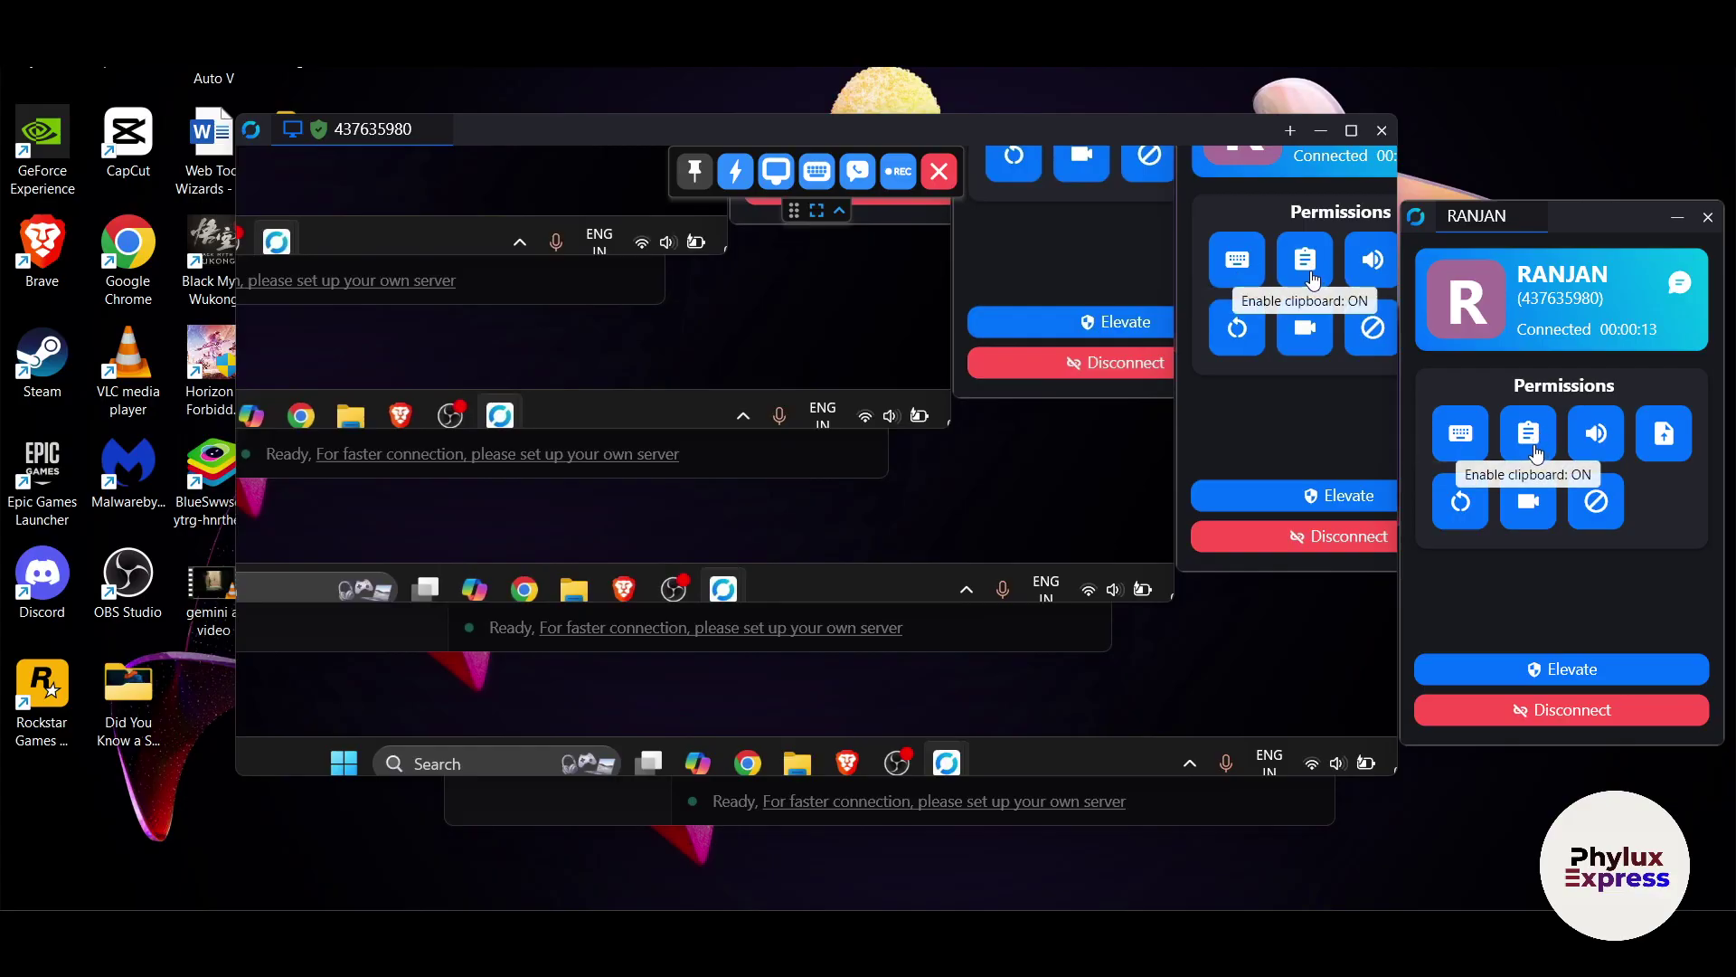
{"action": "left_click", "coordinate": [1461, 434]}
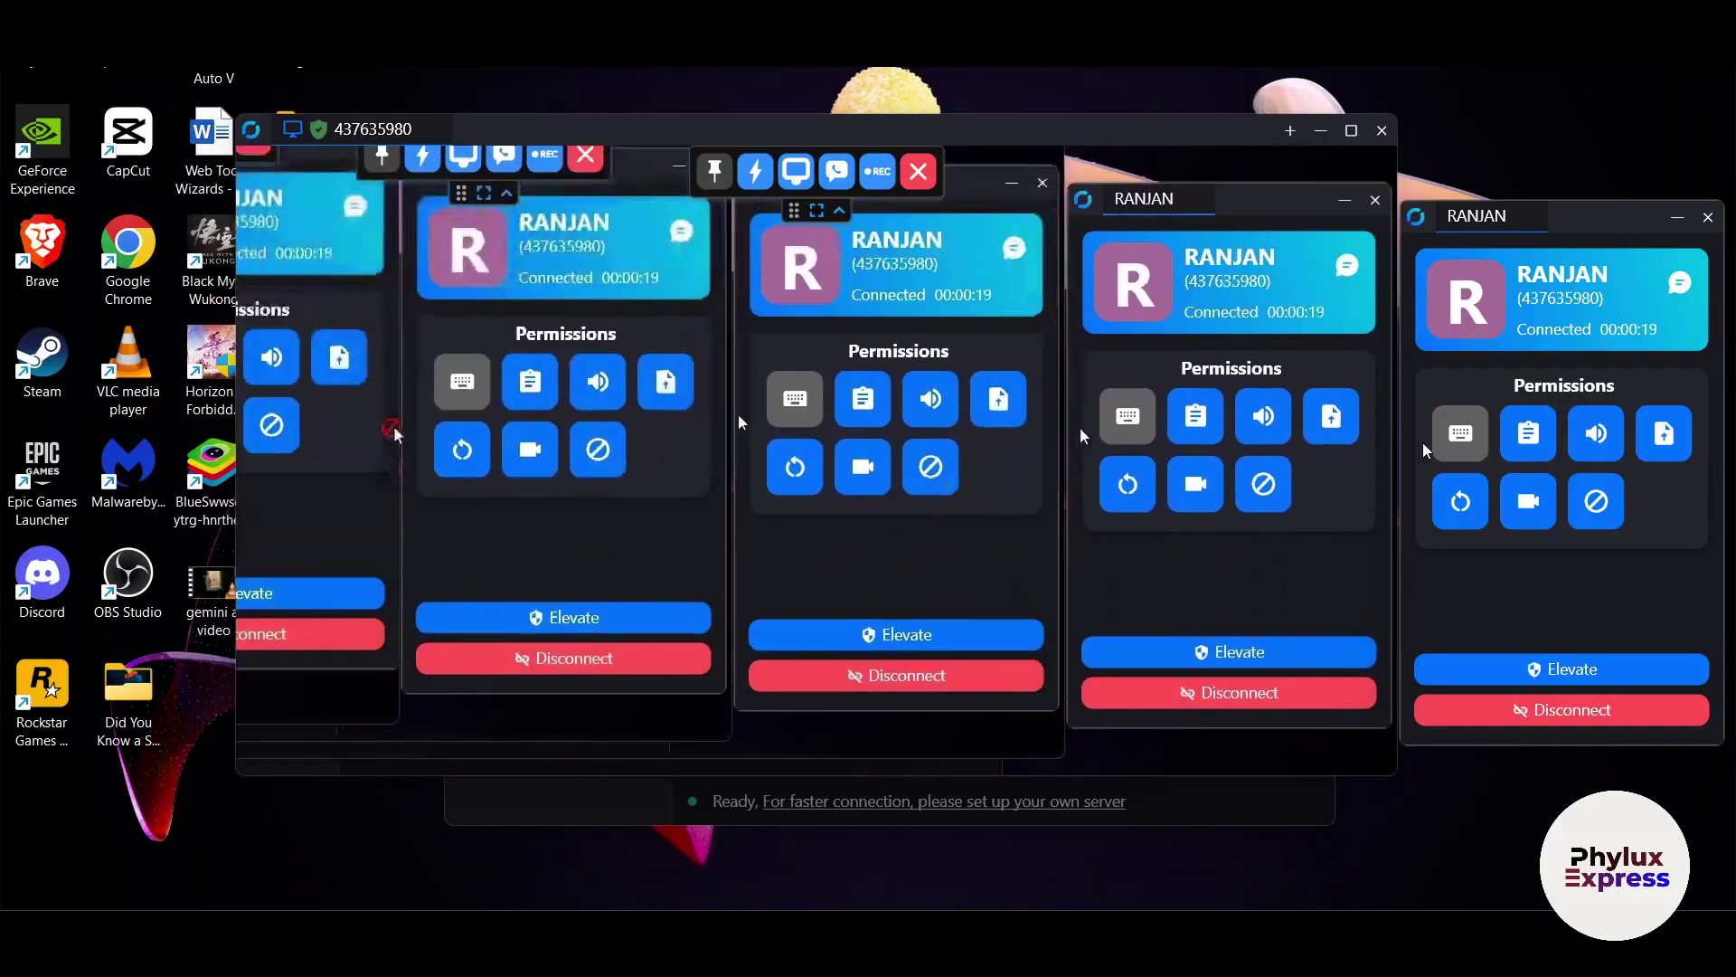
{"action": "left_click", "coordinate": [1460, 433]}
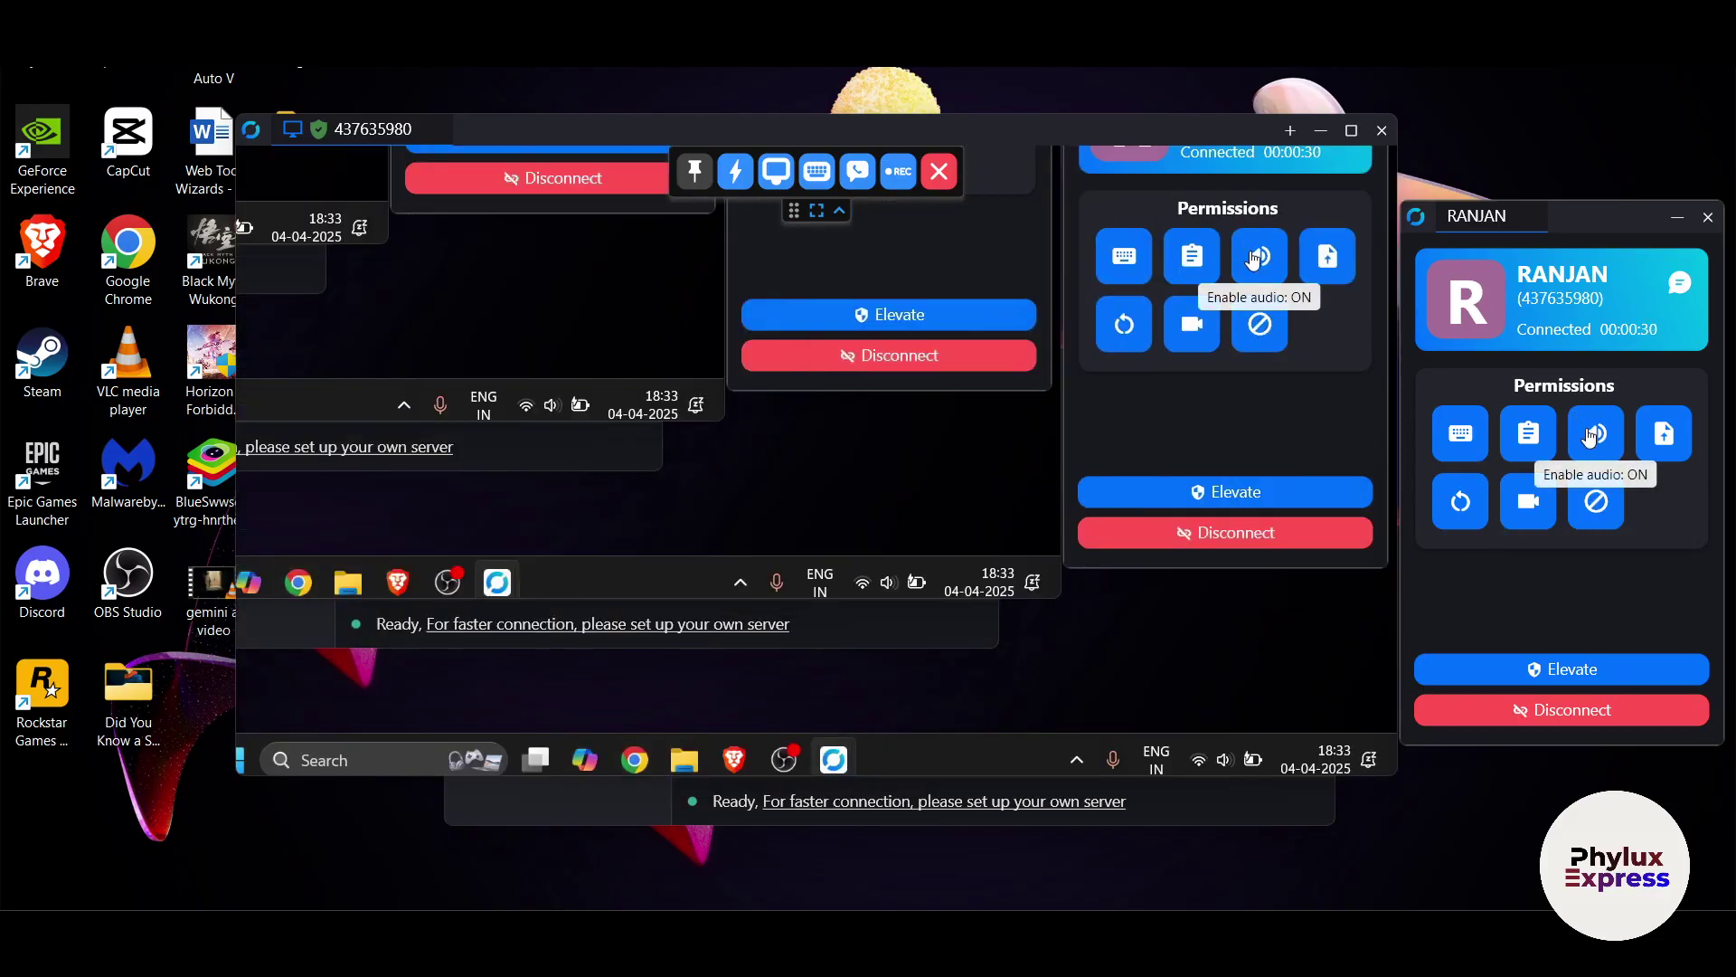
{"action": "left_click", "coordinate": [1590, 434]}
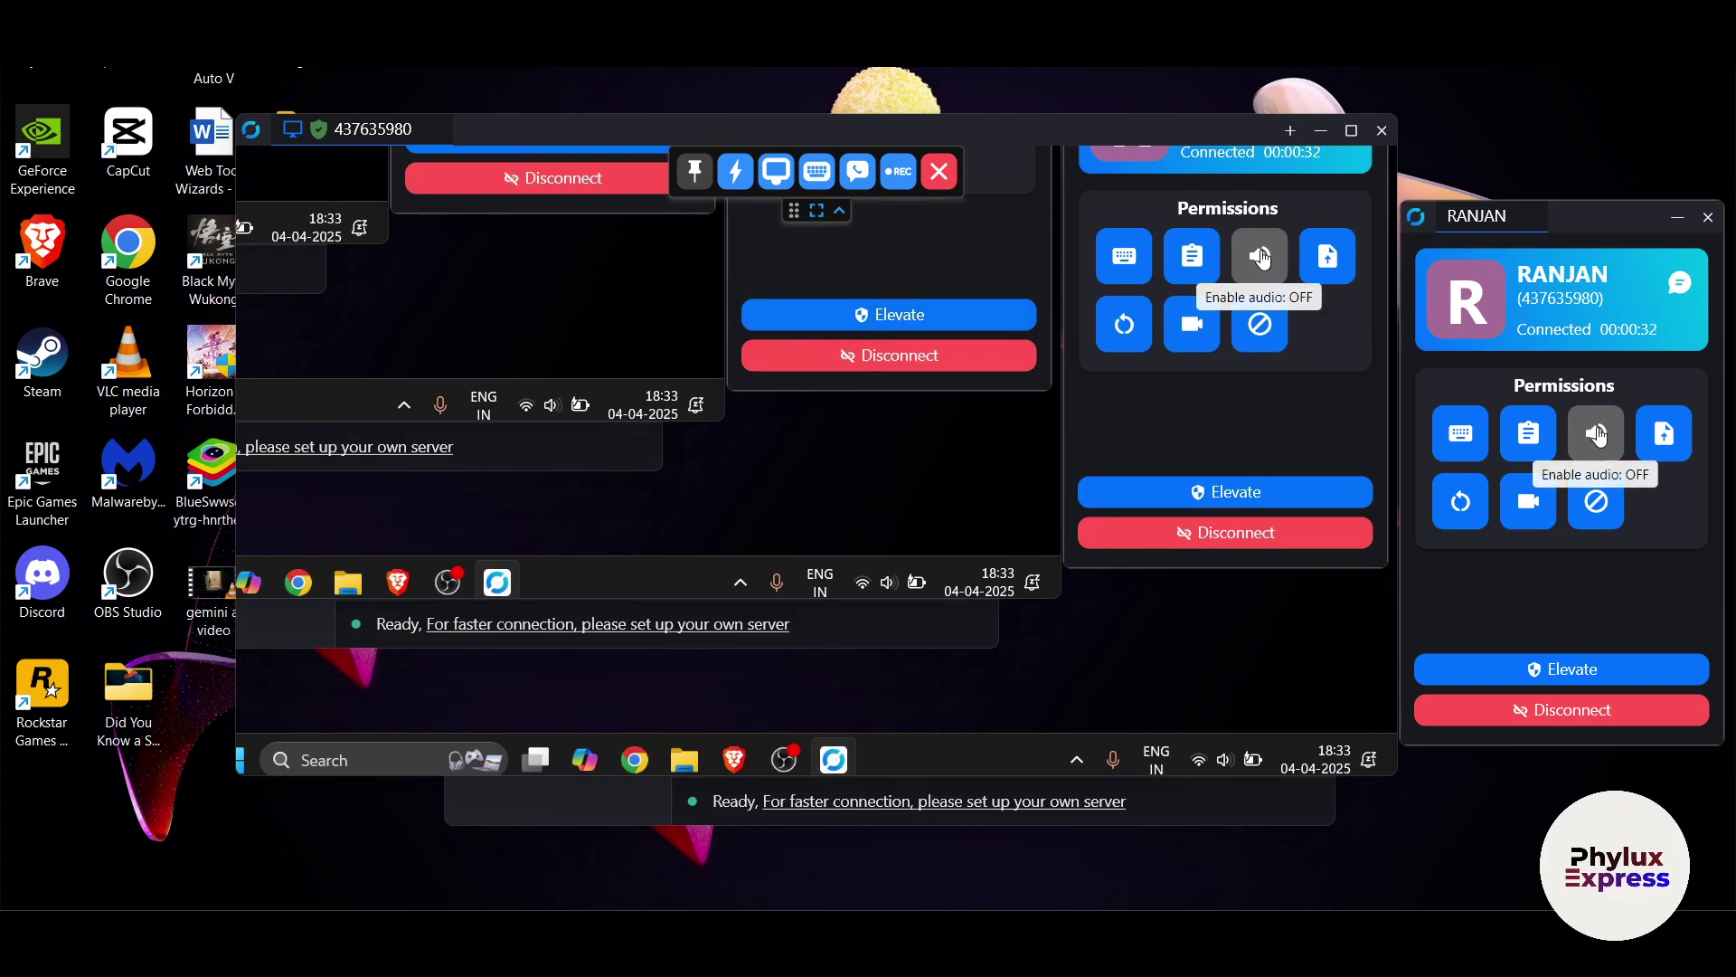
{"action": "left_click", "coordinate": [1599, 436]}
{"action": "left_click", "coordinate": [1461, 434]}
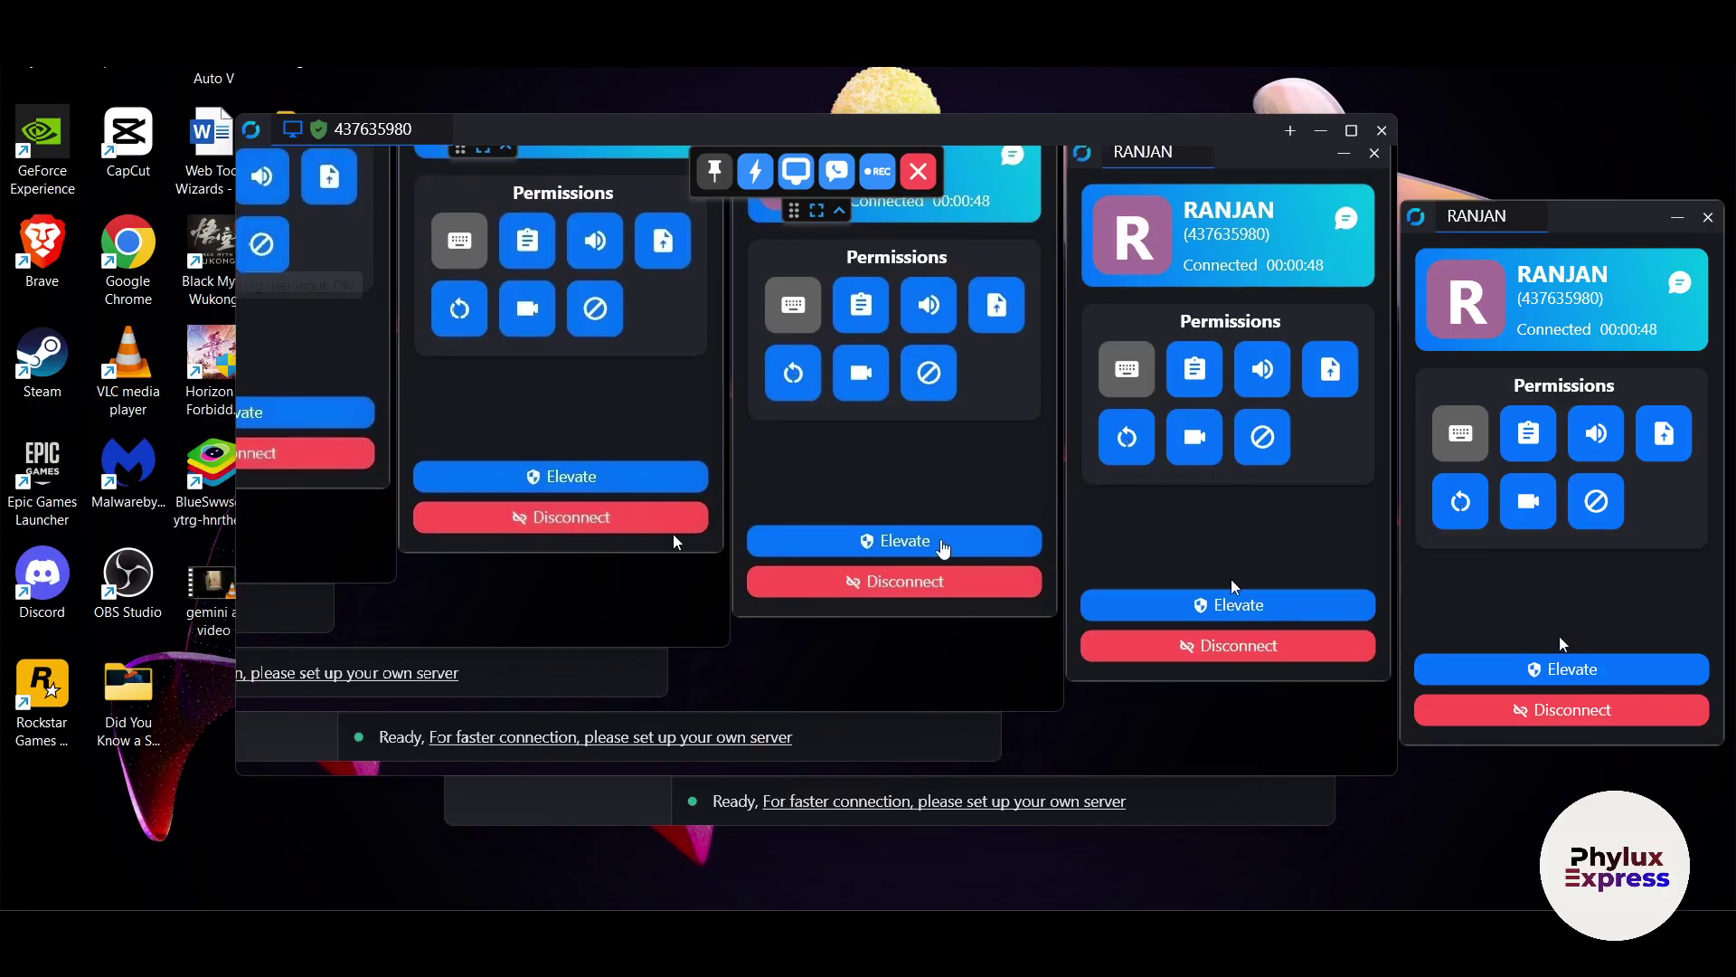
{"action": "left_click", "coordinate": [1528, 507]}
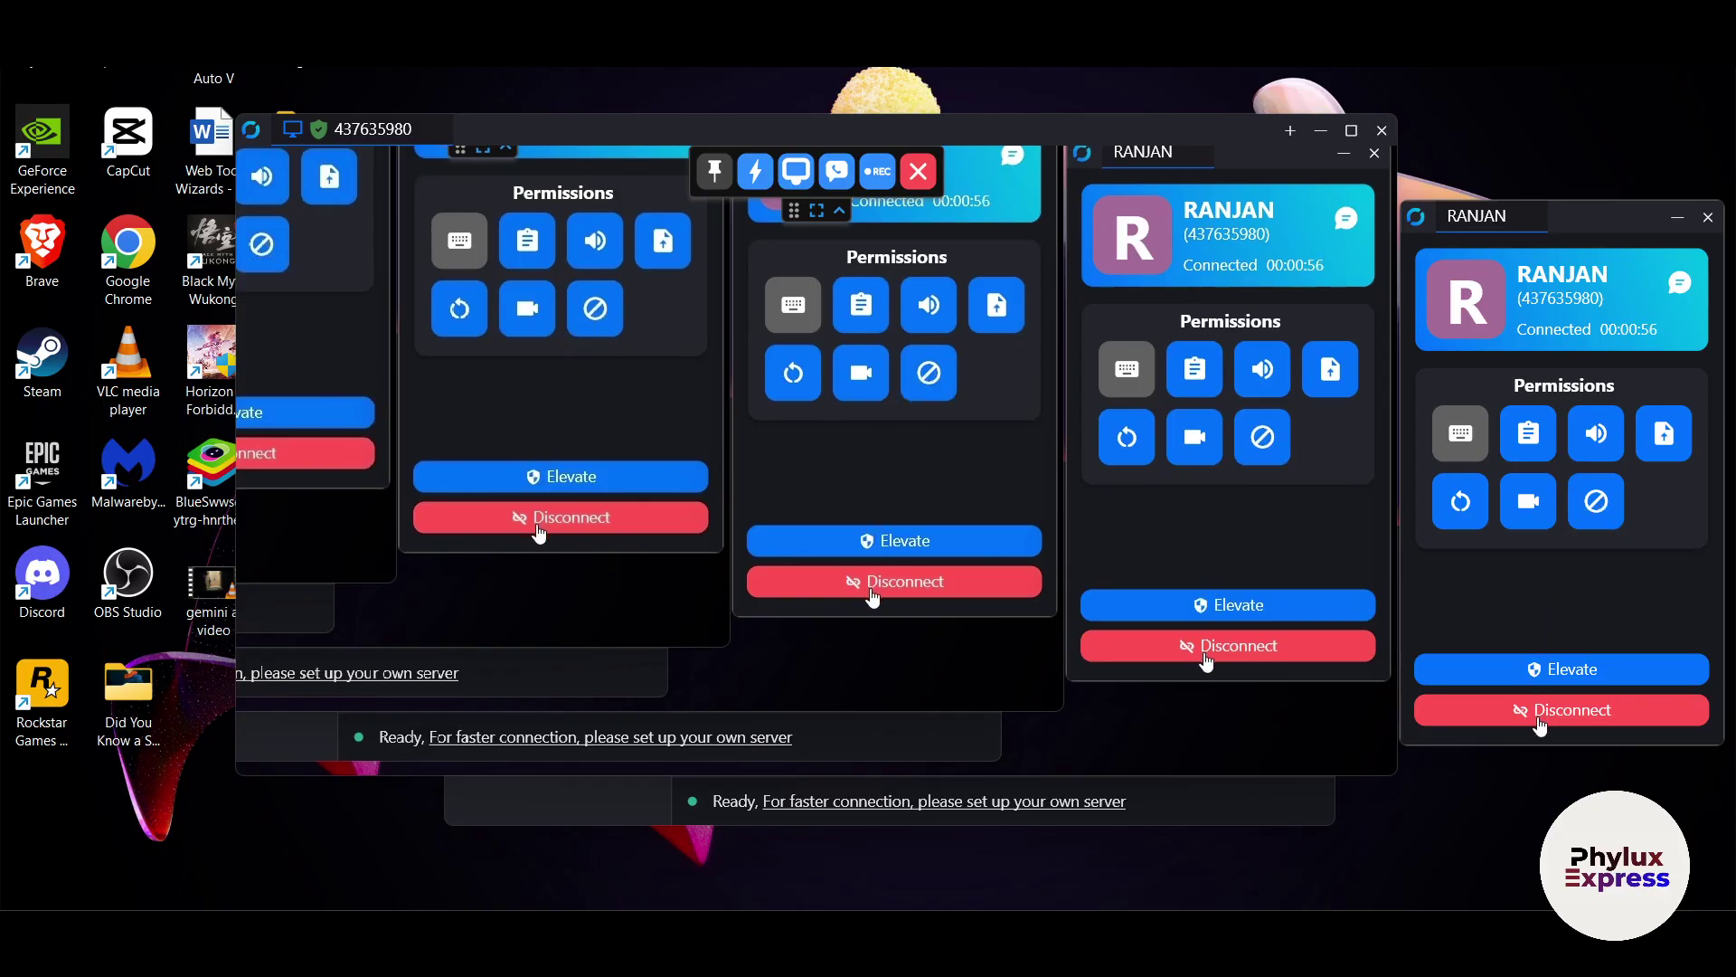
Step: Disconnect the remote session, dismiss the closed-connection message, and maximize RustDesk
{"action": "left_click", "coordinate": [1539, 715]}
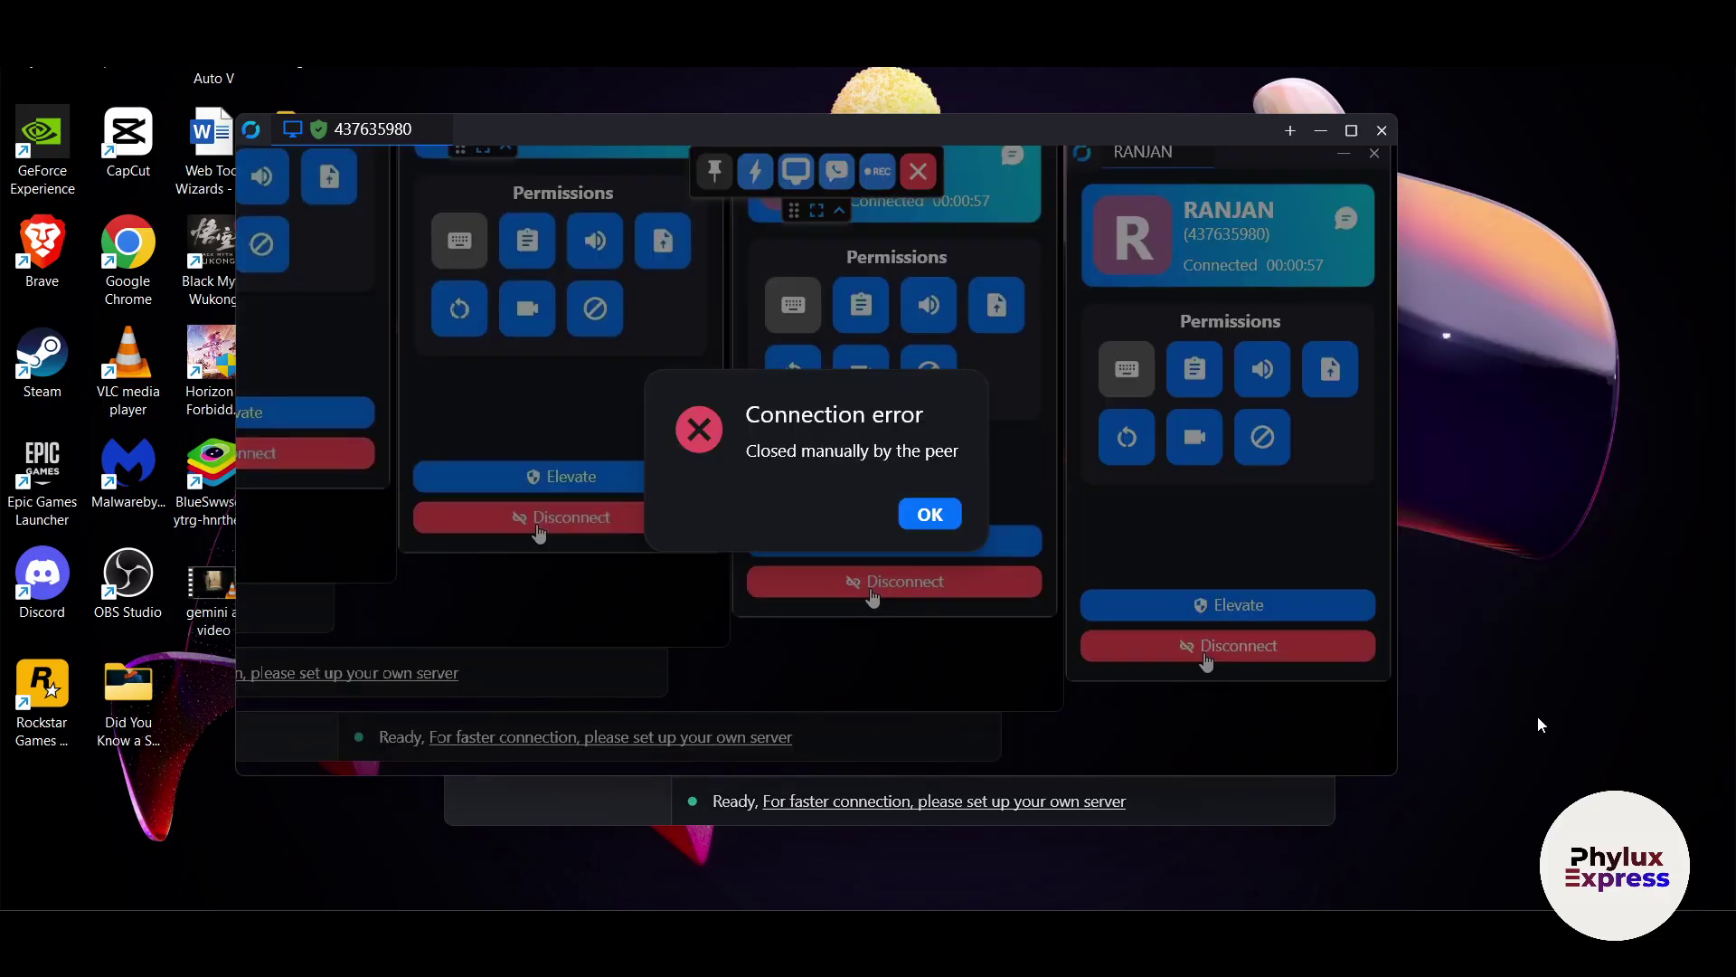
{"action": "left_click", "coordinate": [930, 515]}
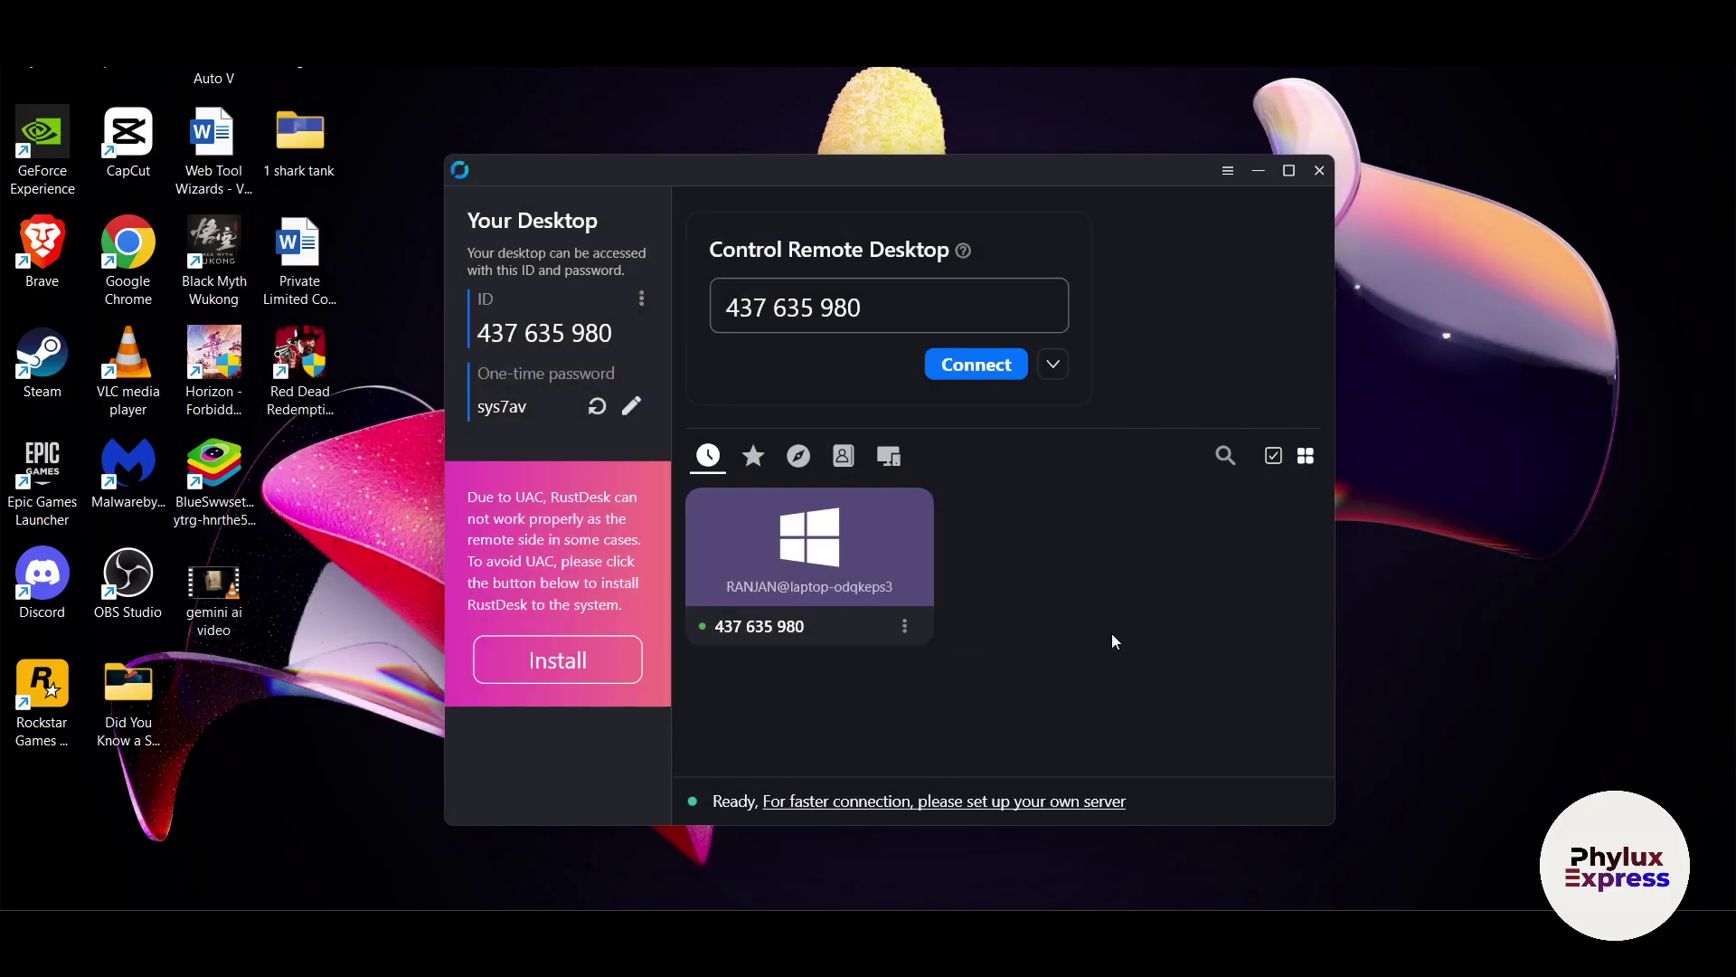
{"action": "left_click", "coordinate": [905, 633]}
{"action": "left_click", "coordinate": [988, 568]}
{"action": "left_click", "coordinate": [1289, 170]}
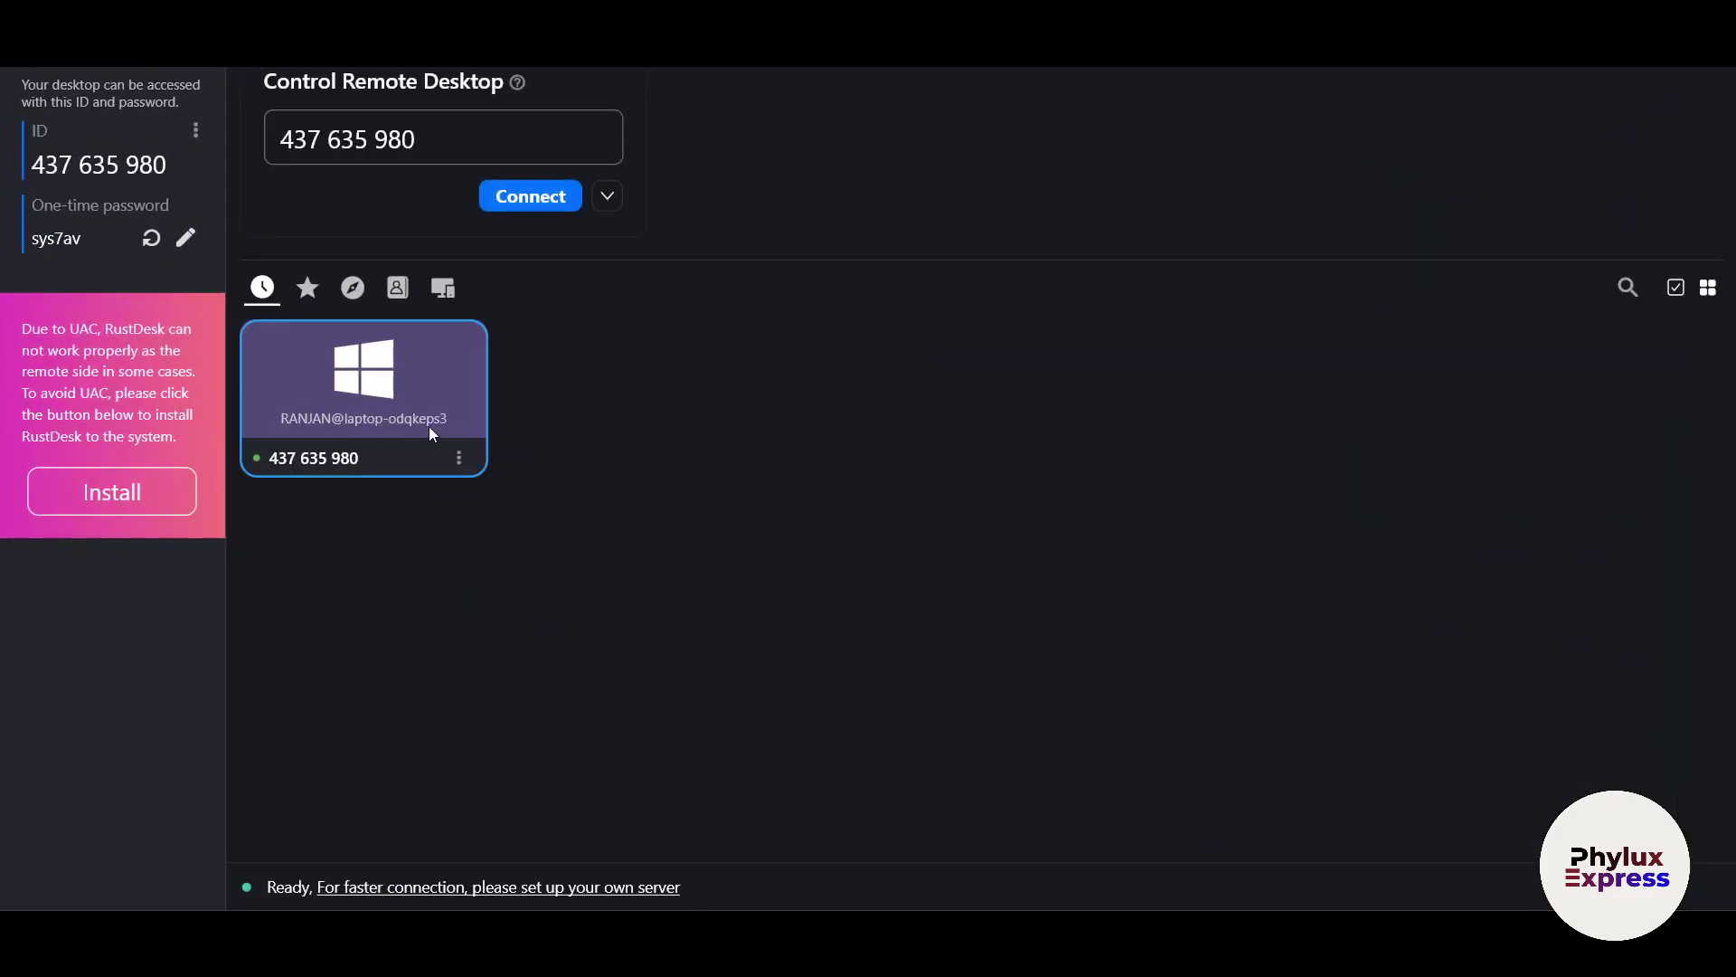
Step: Reconnect to the recent peer, retry the password, then abandon and close the session
{"action": "left_click", "coordinate": [460, 457]}
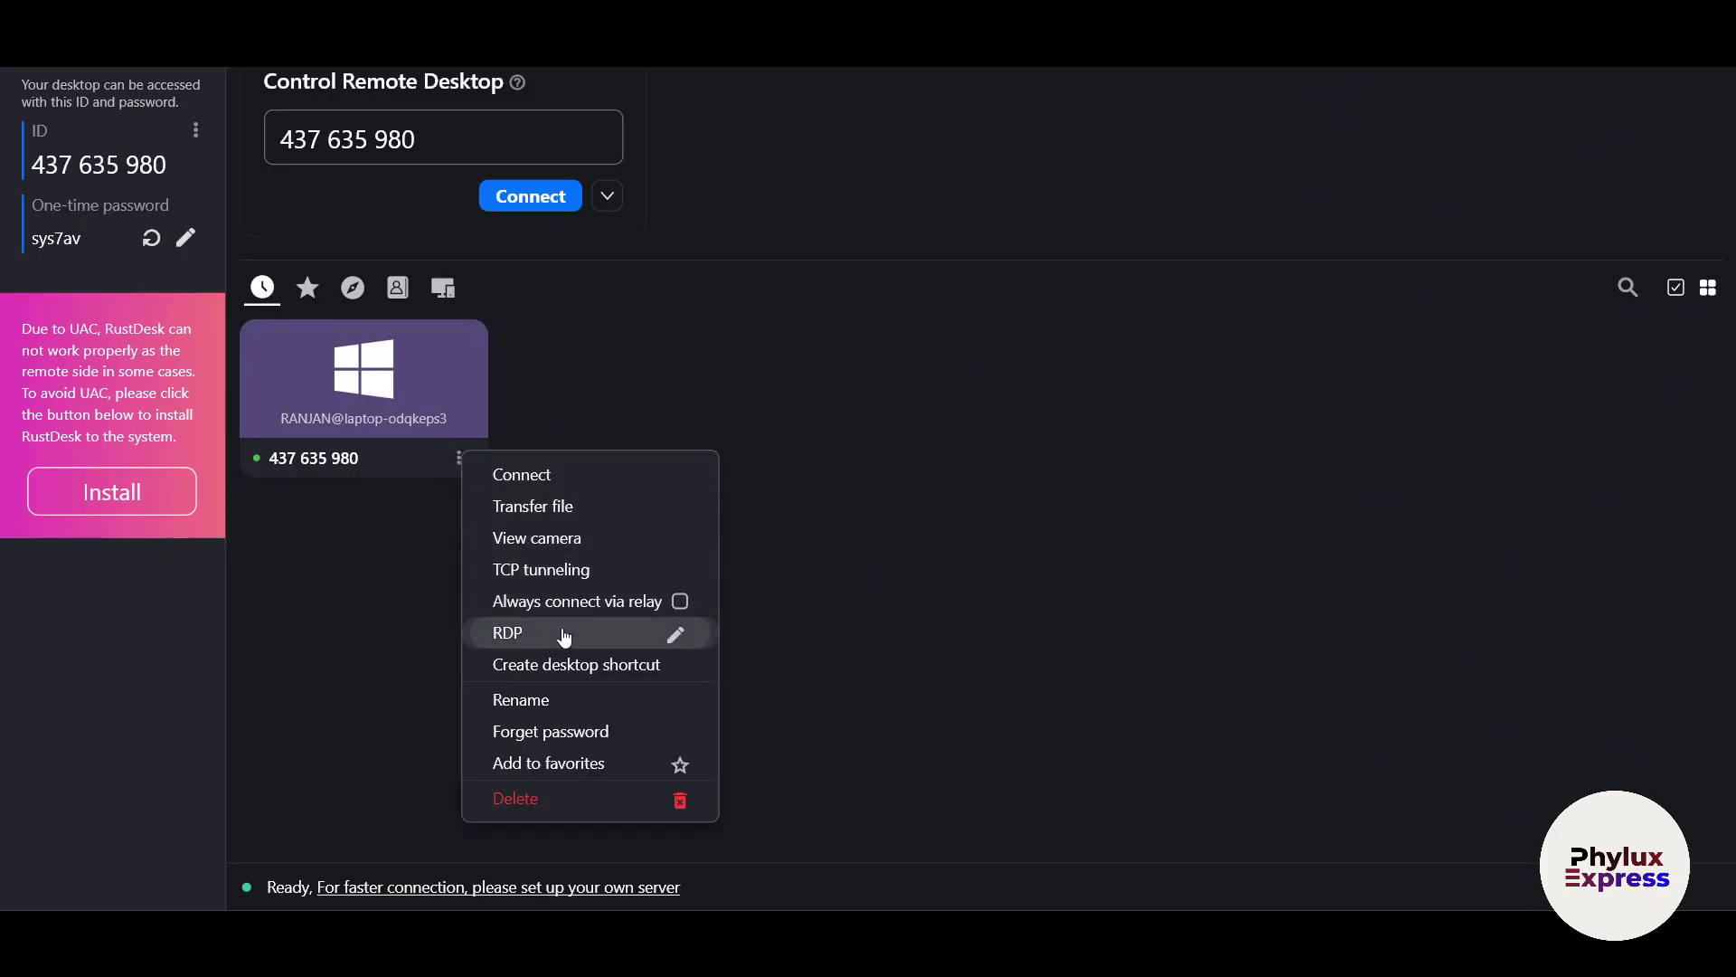
{"action": "left_click", "coordinate": [546, 479]}
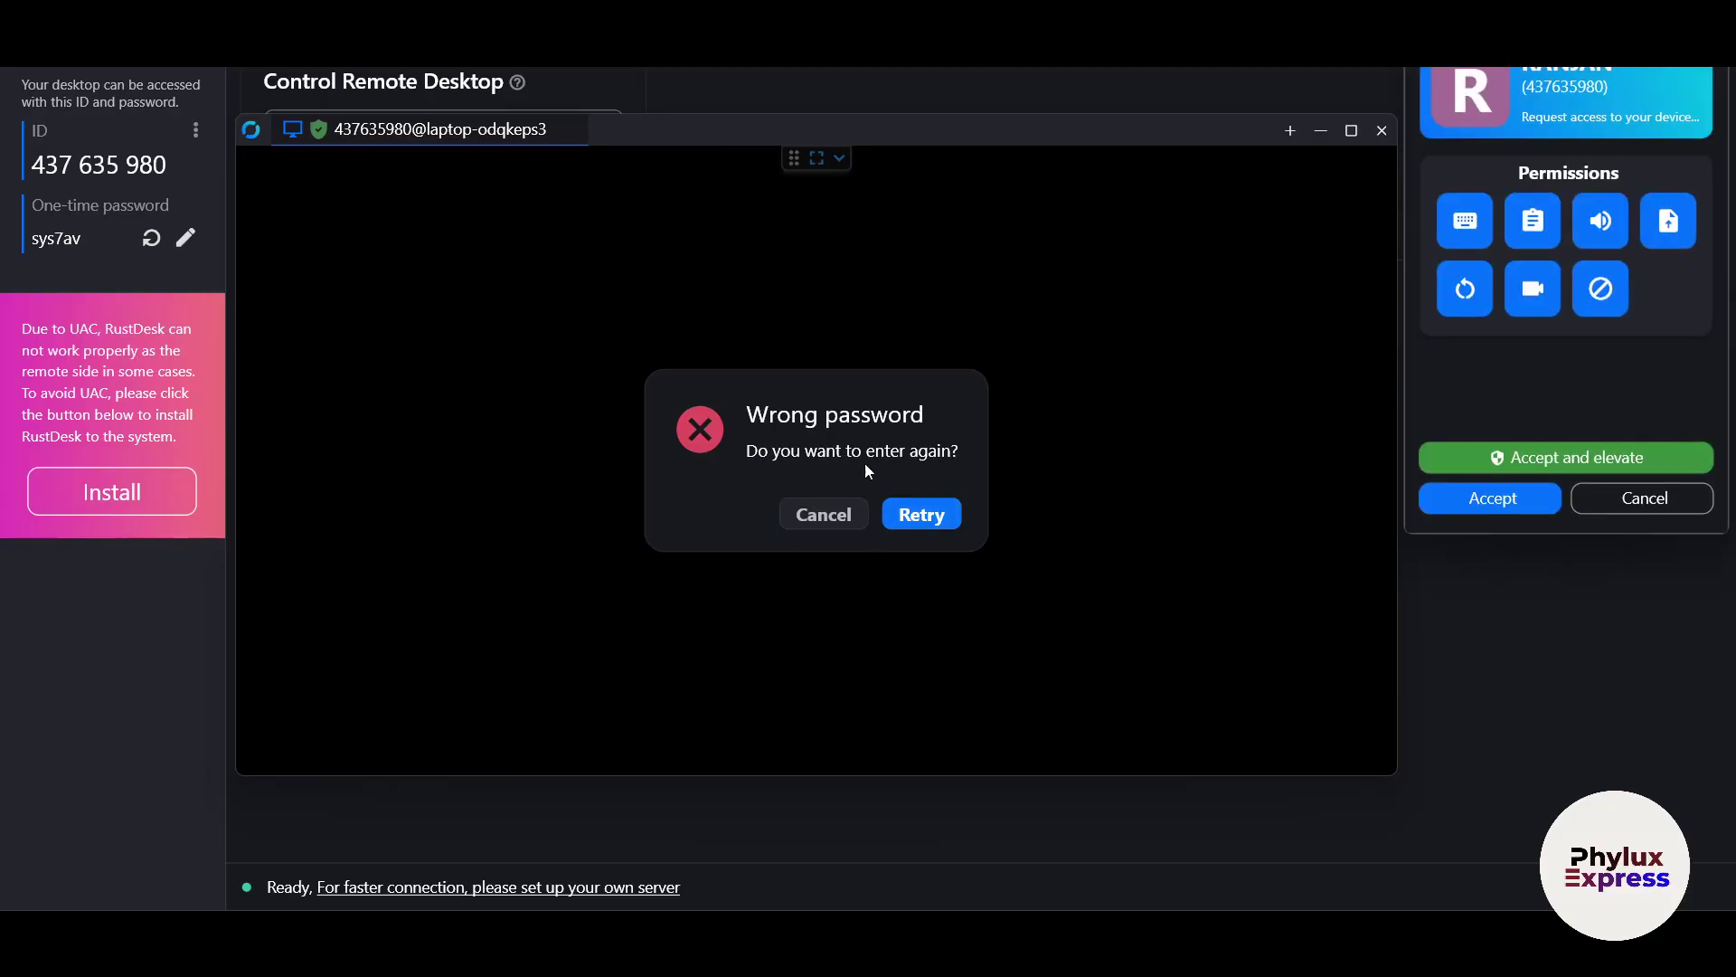
{"action": "left_click", "coordinate": [920, 514]}
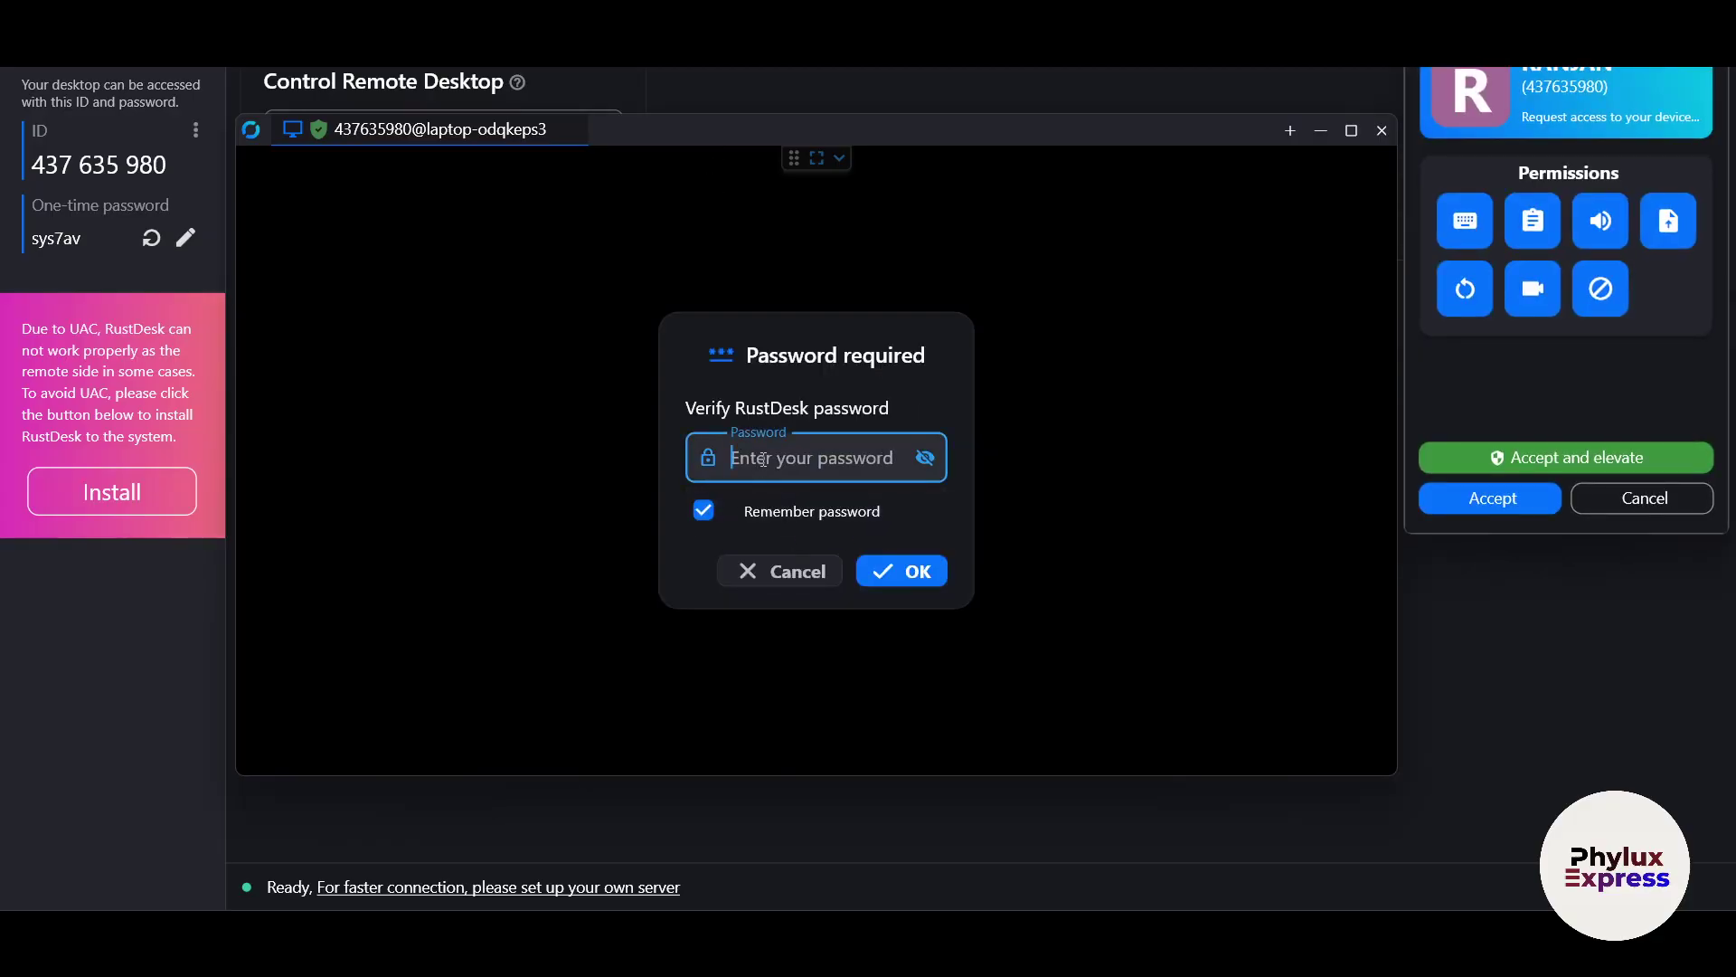
{"action": "left_click", "coordinate": [898, 570]}
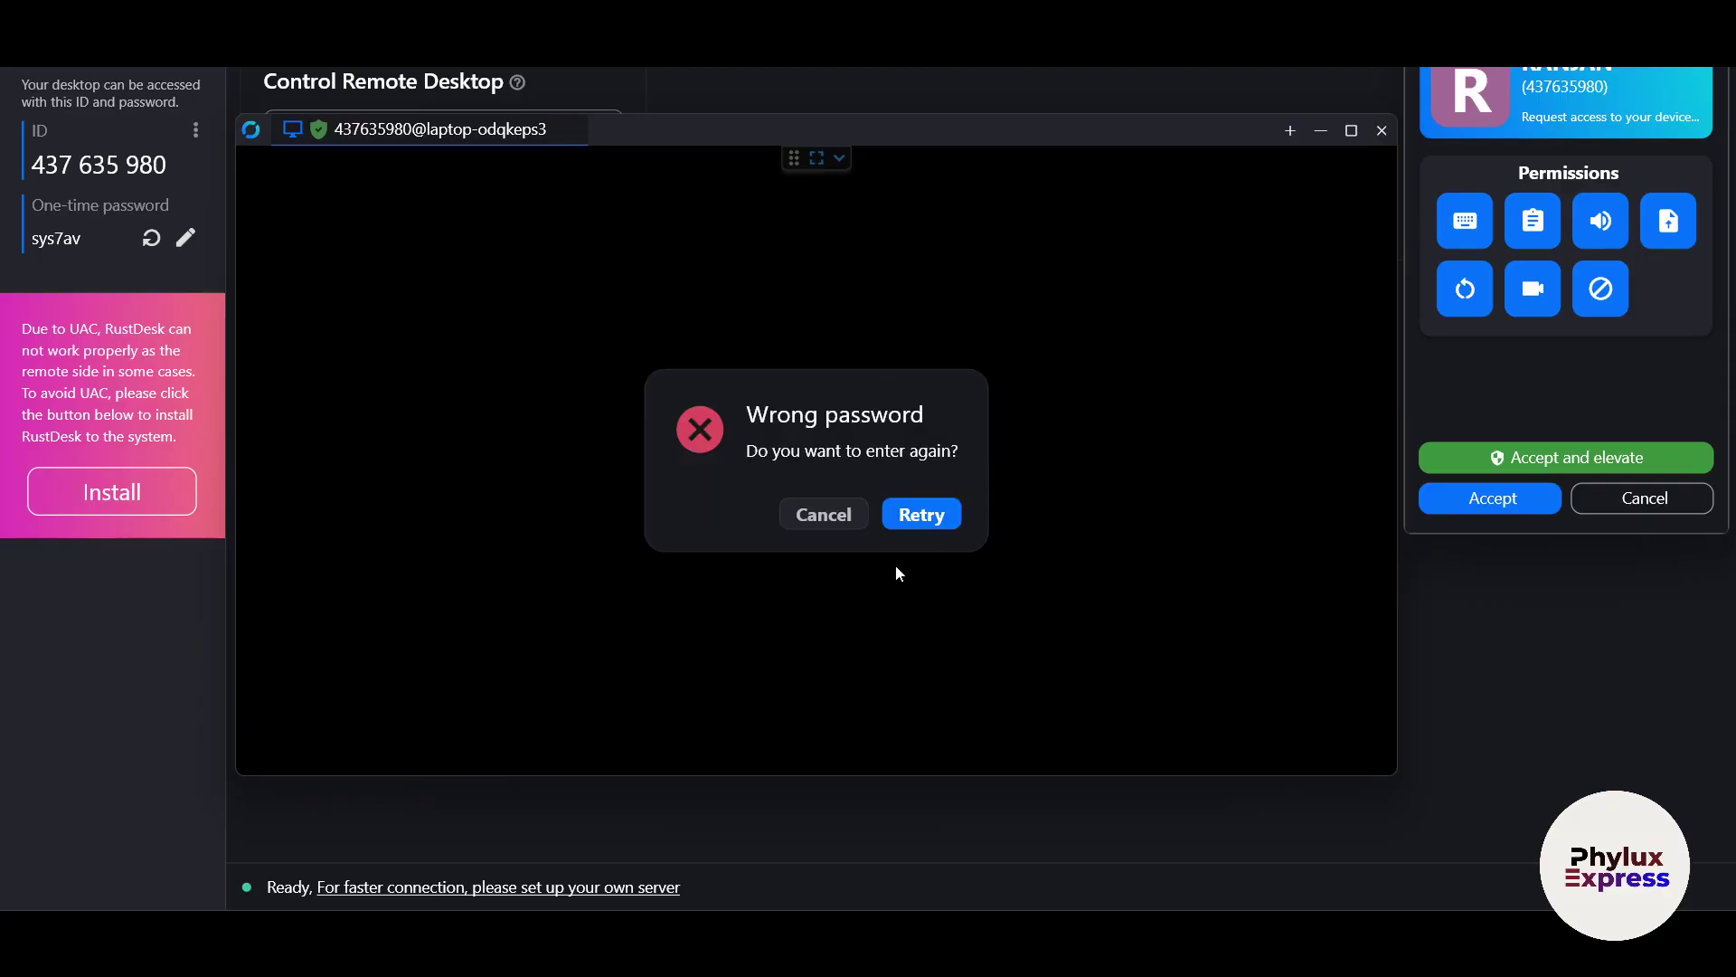
{"action": "left_click", "coordinate": [919, 513]}
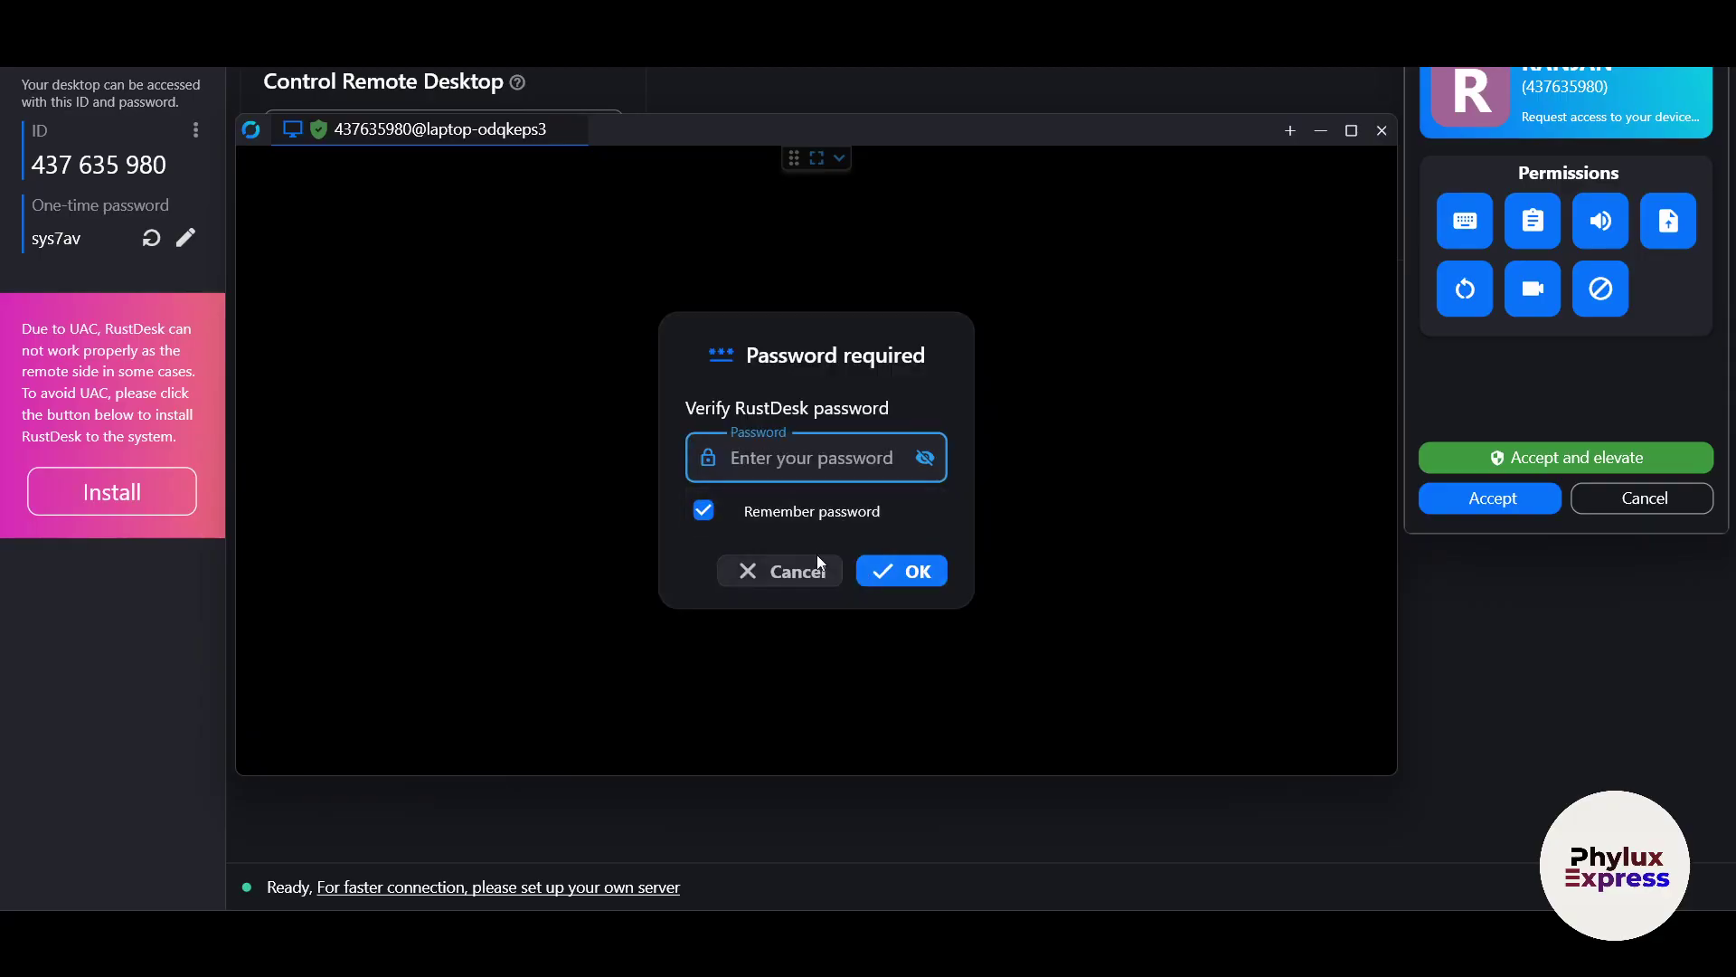
{"action": "left_click", "coordinate": [1383, 132]}
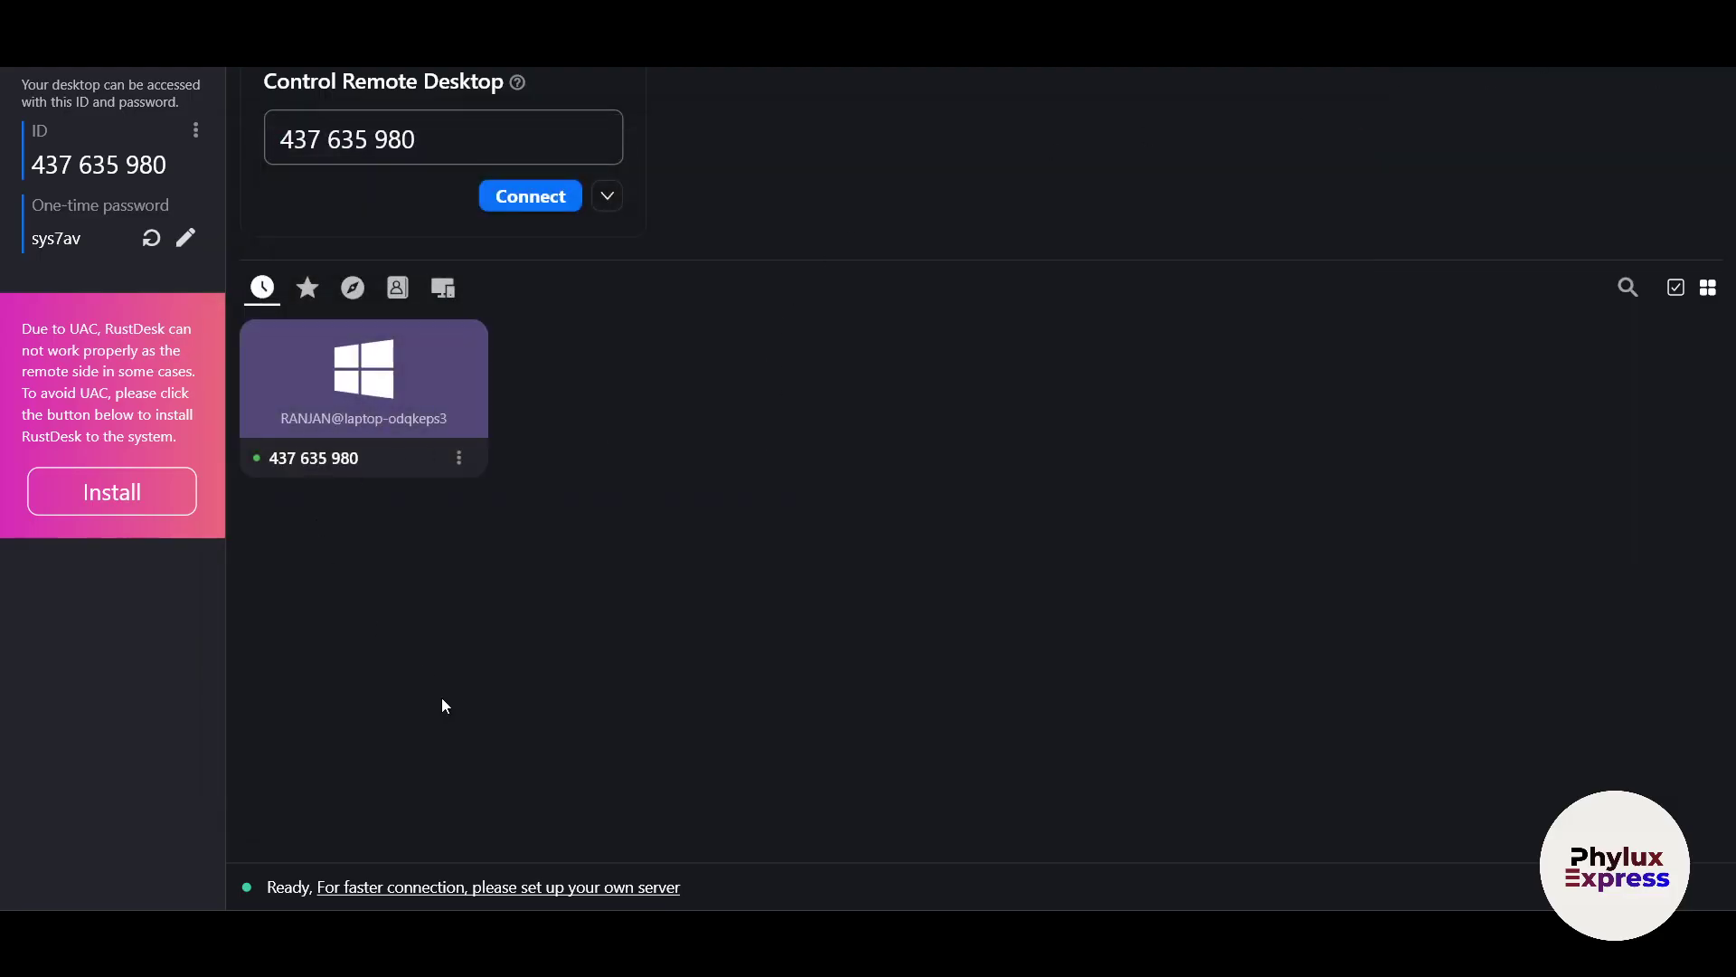
Step: View the Favorites and Discovered peer lists, then minimize RustDesk
{"action": "left_click", "coordinate": [308, 288]}
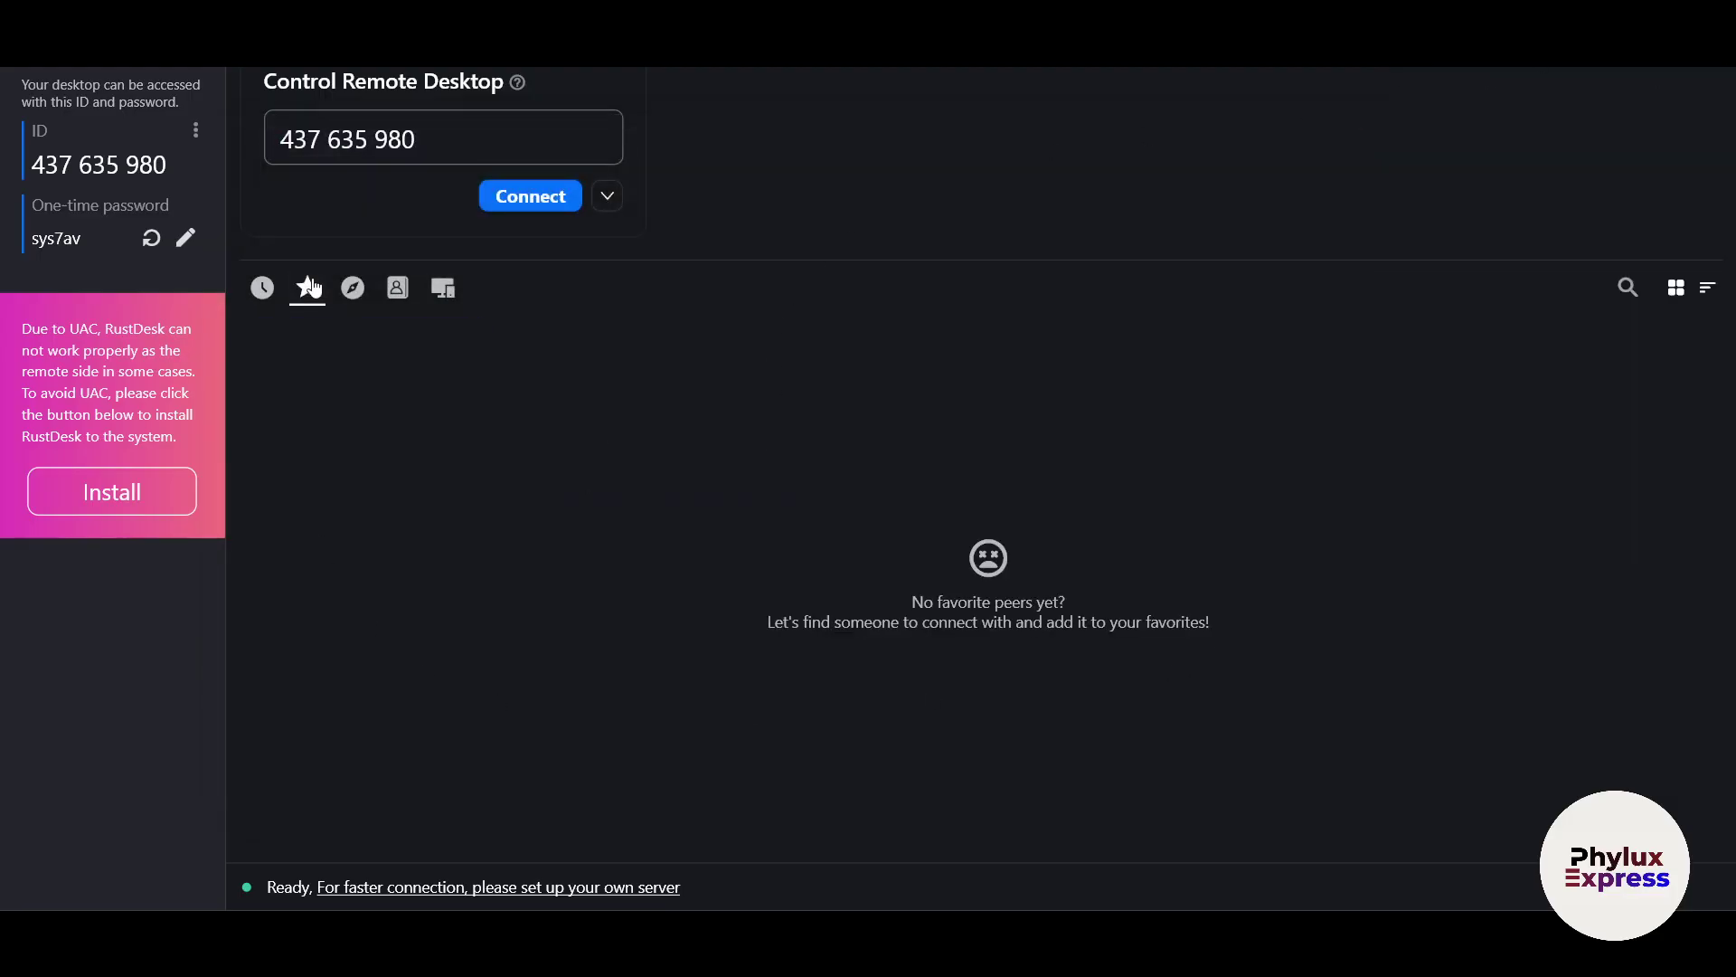
{"action": "left_click", "coordinate": [353, 289]}
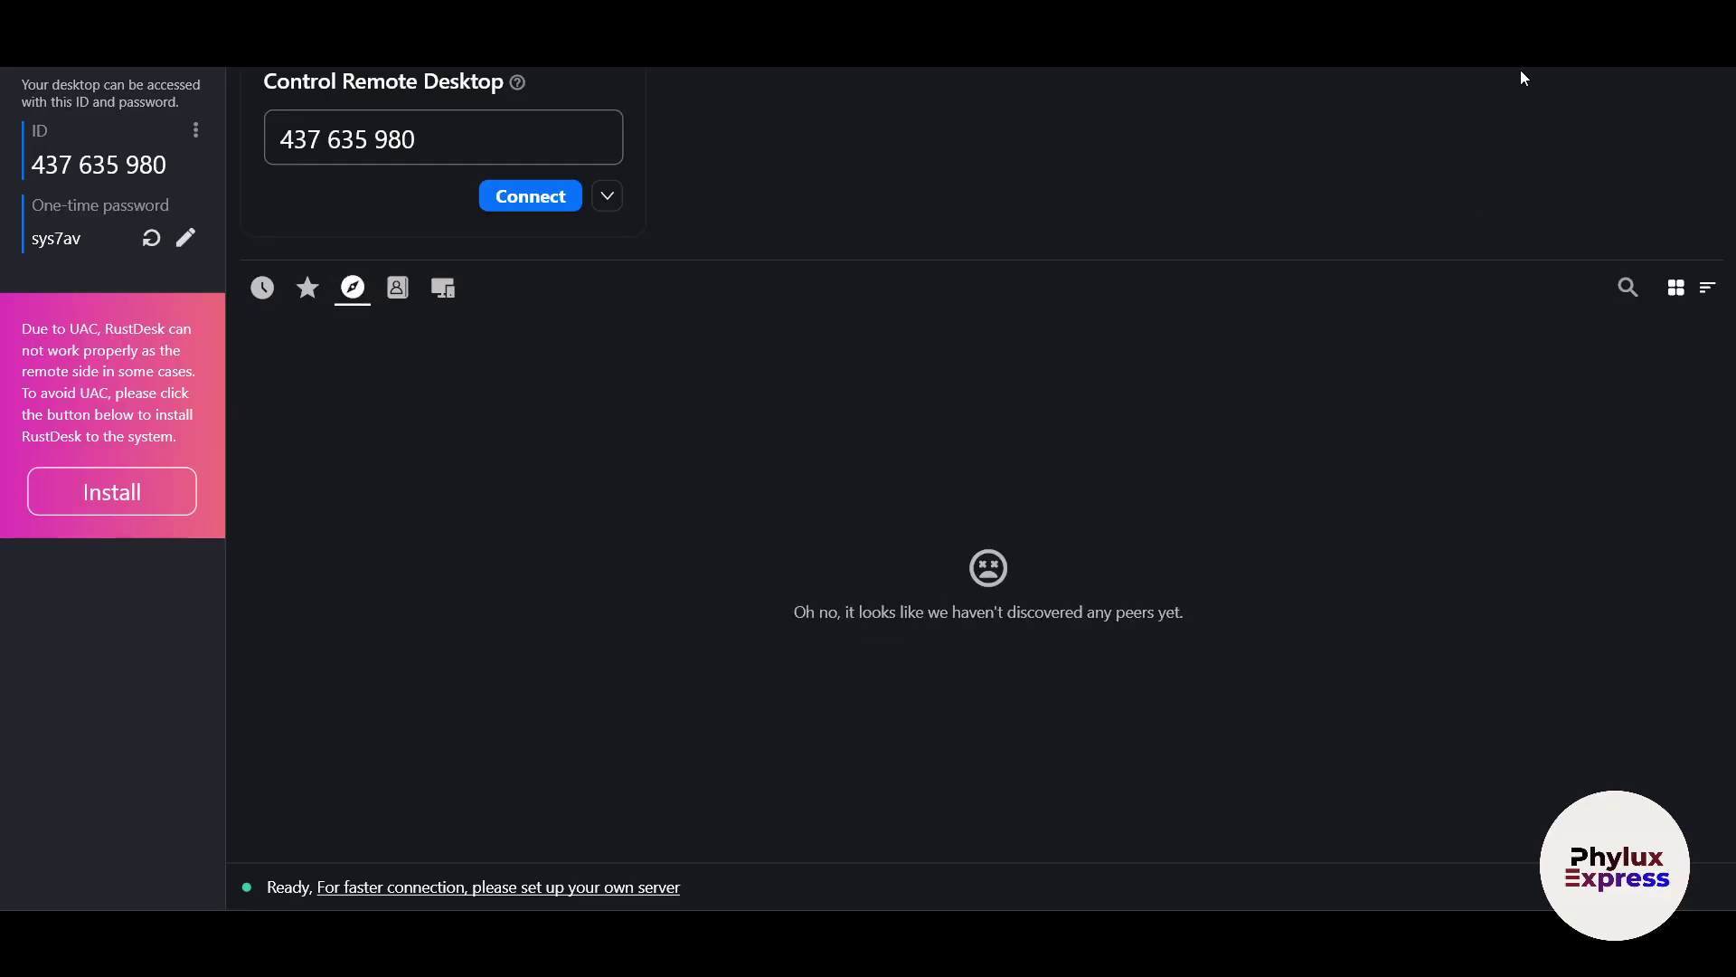
{"action": "left_click", "coordinate": [1525, 36]}
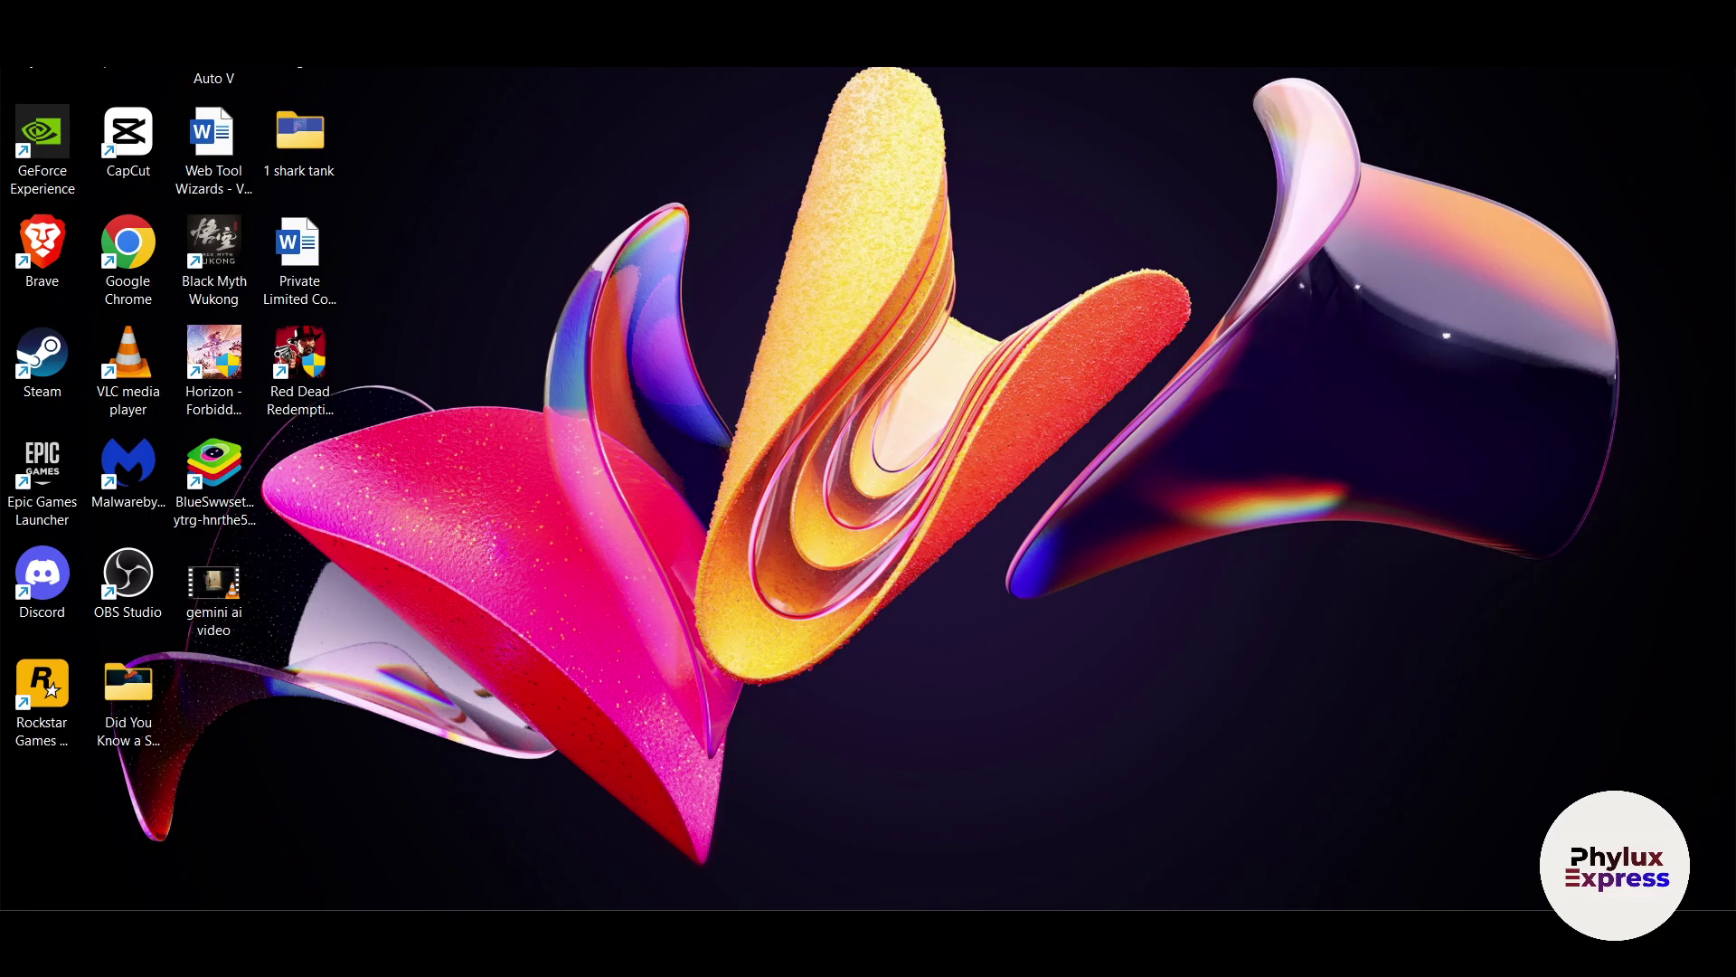
Step: Use Alt+Tab to restore RustDesk and bring the GitHub 1.3.9 release page forward
{"action": "key", "text": "alt+Tab"}
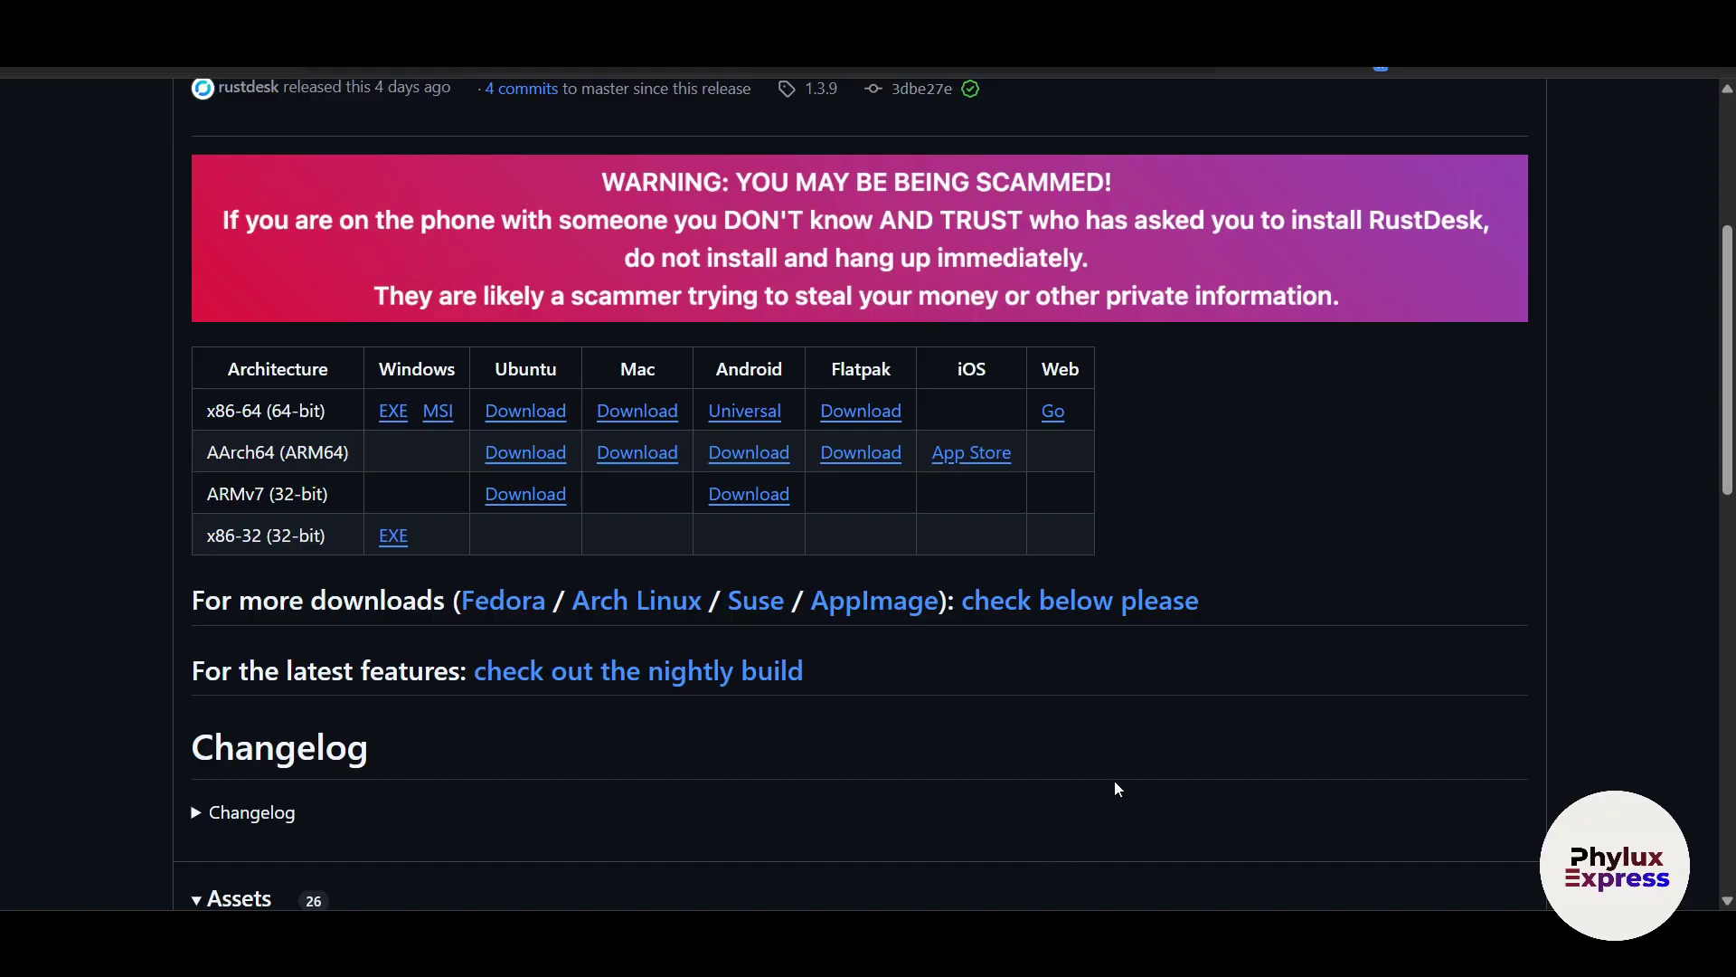
{"action": "scroll", "coordinate": [1138, 787], "scroll_direction": "up", "scroll_amount": 5}
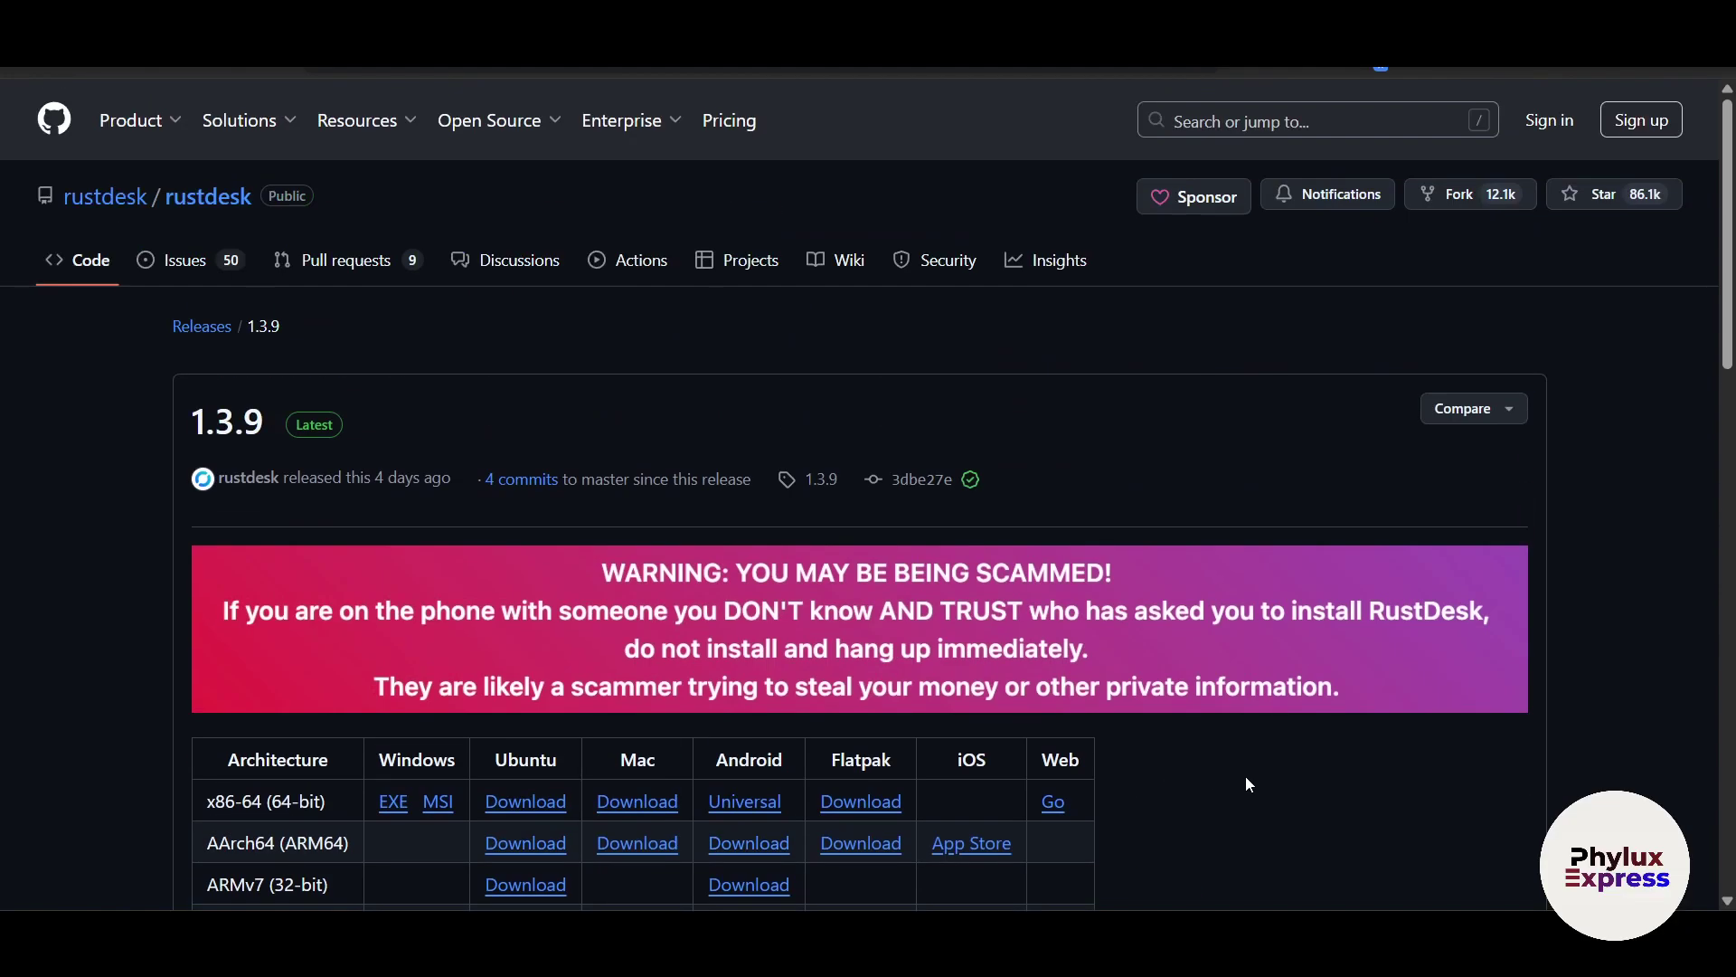
{"action": "scroll", "coordinate": [1248, 783], "scroll_direction": "down", "scroll_amount": 5}
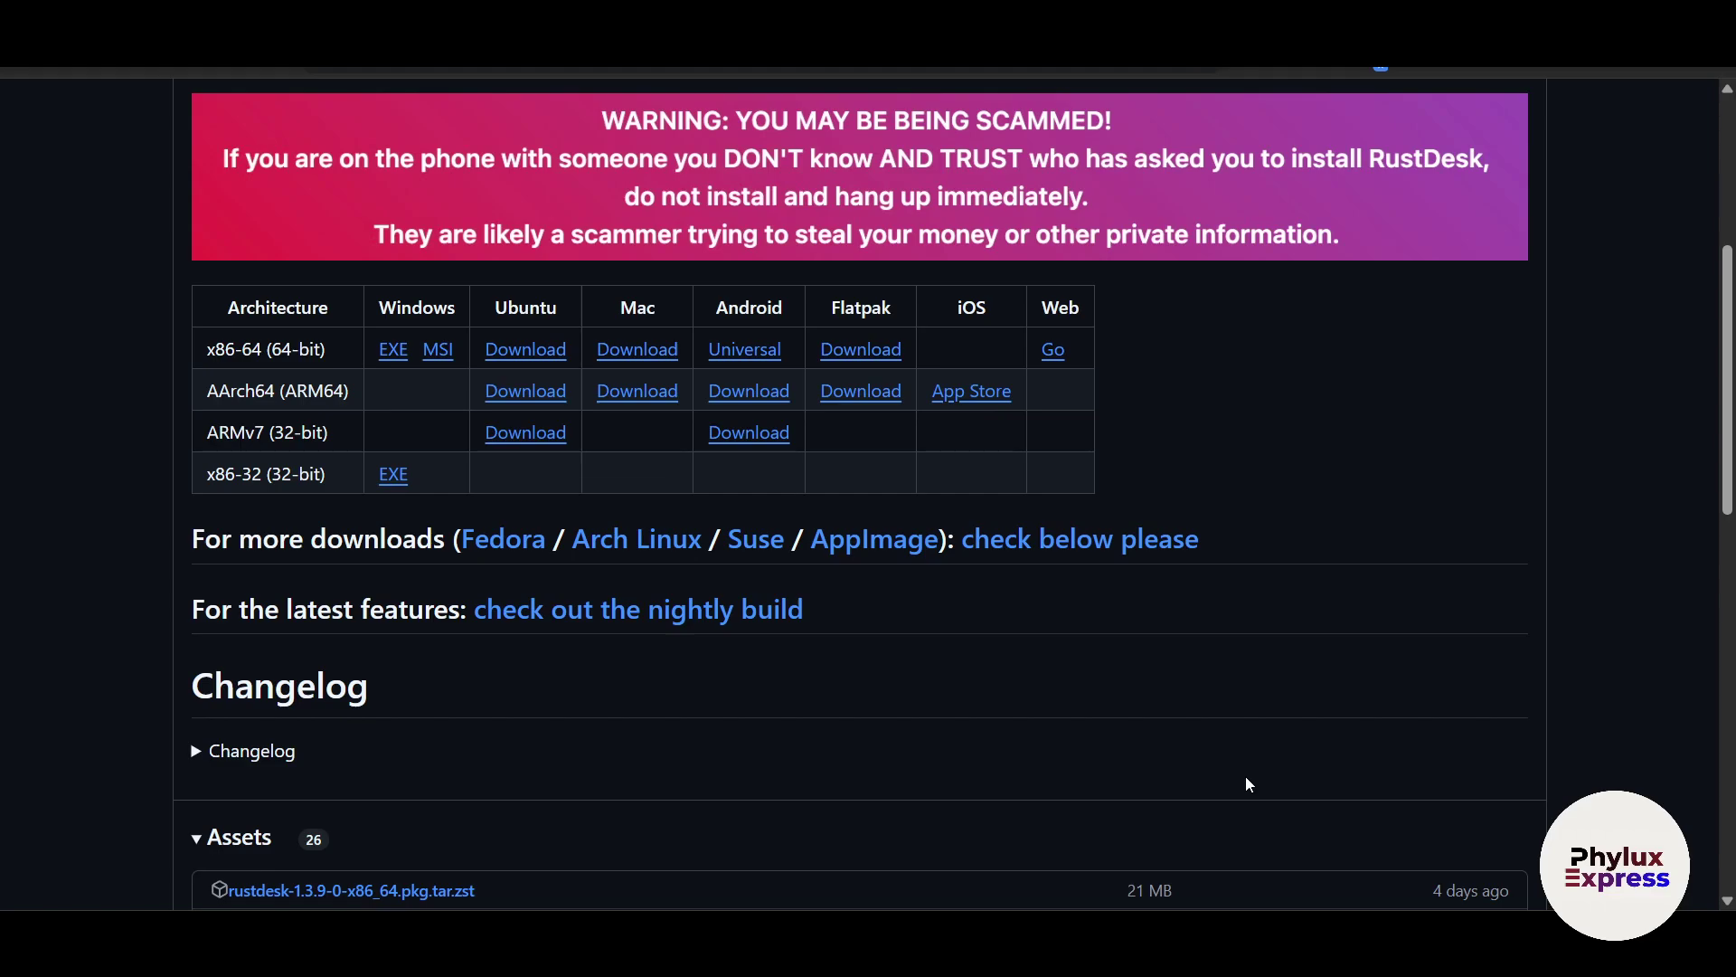
{"action": "scroll", "coordinate": [1246, 776], "scroll_direction": "up", "scroll_amount": 5}
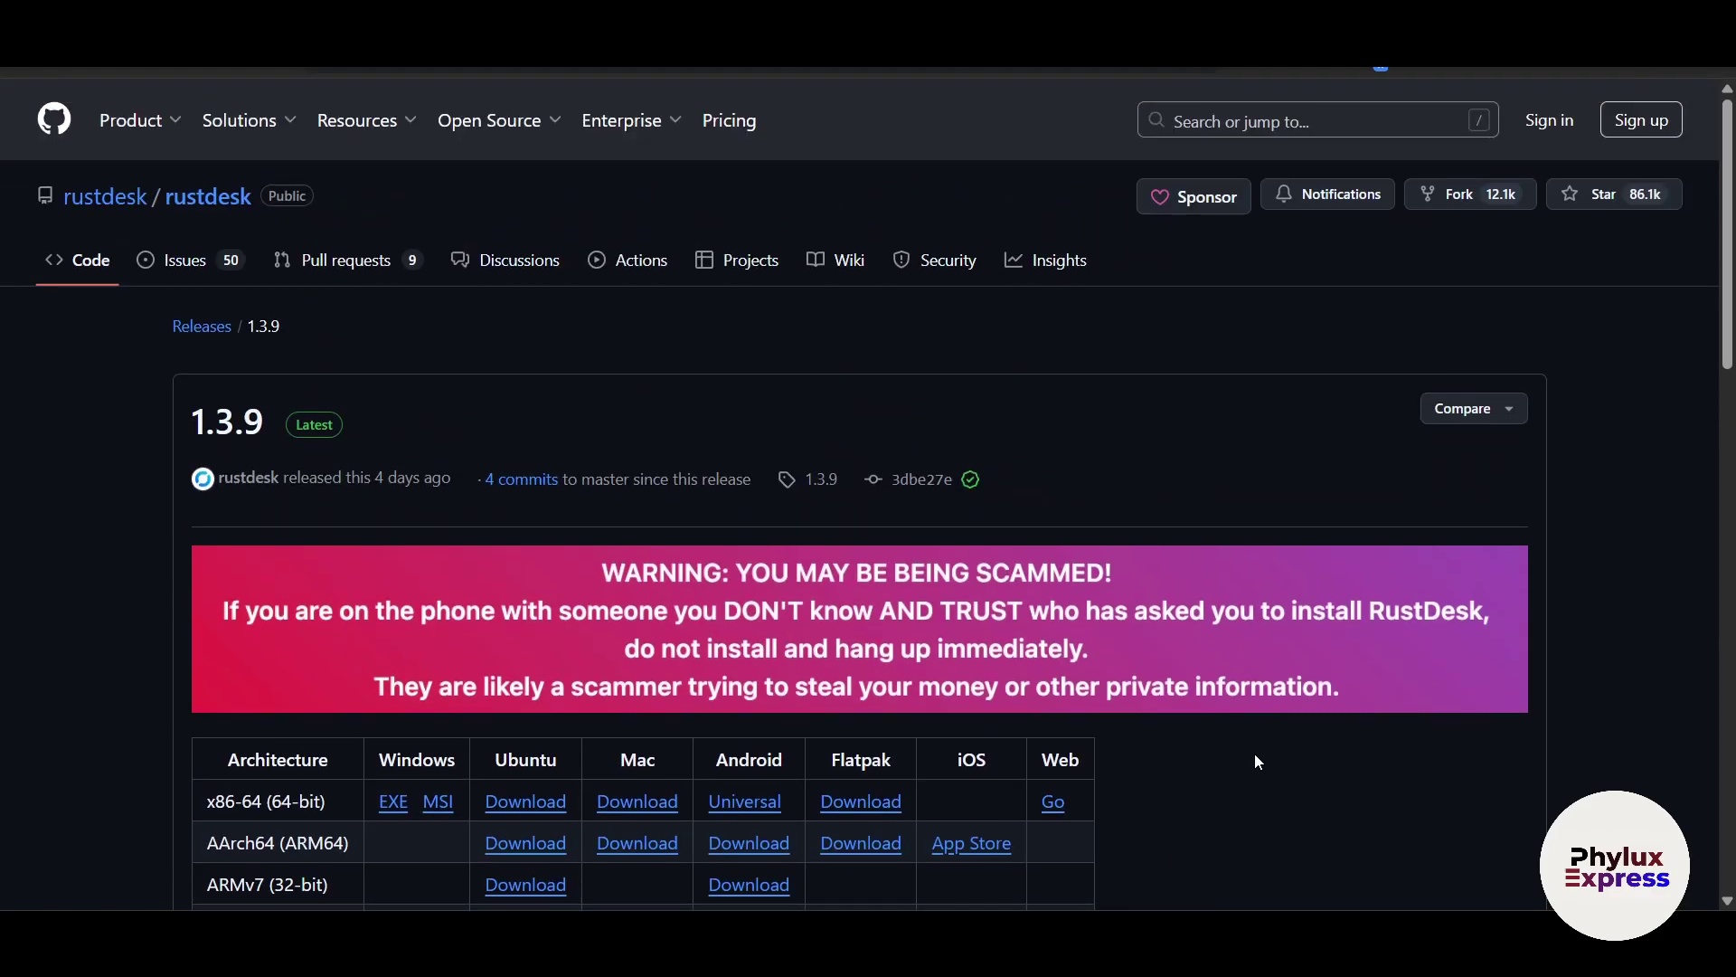